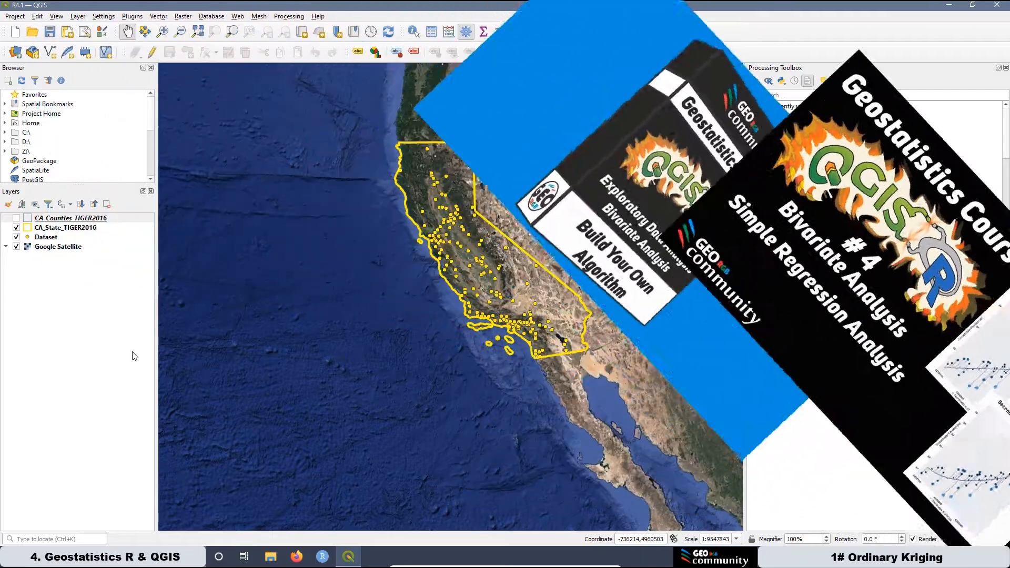
Open the 31. Polynomial Regression fitting script from the R provider's R&QGIS_Course group
scroll(794, 189, "down", 4)
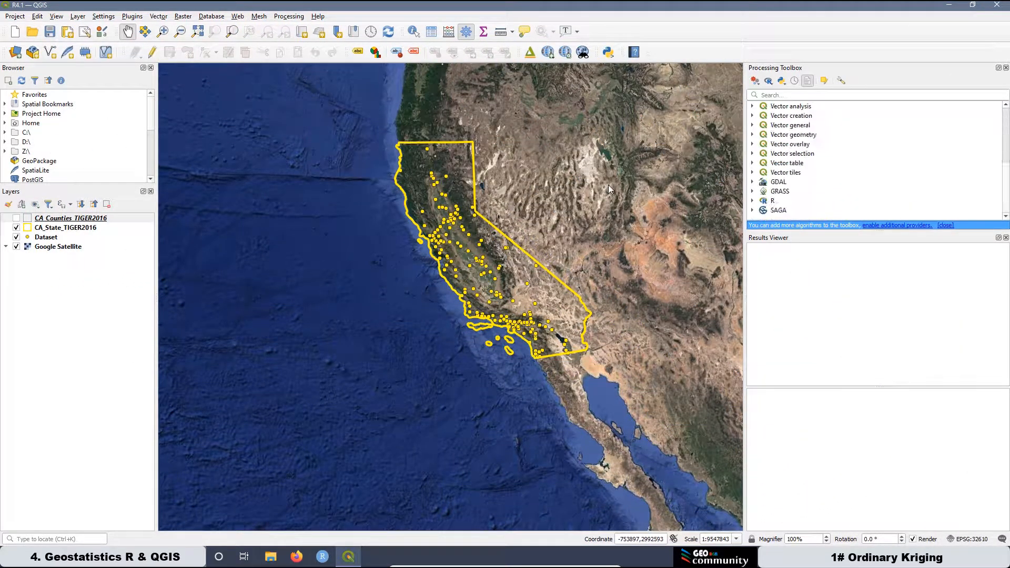
left_click(753, 201)
scroll(819, 175, "down", 3)
scroll(819, 171, "down", 2)
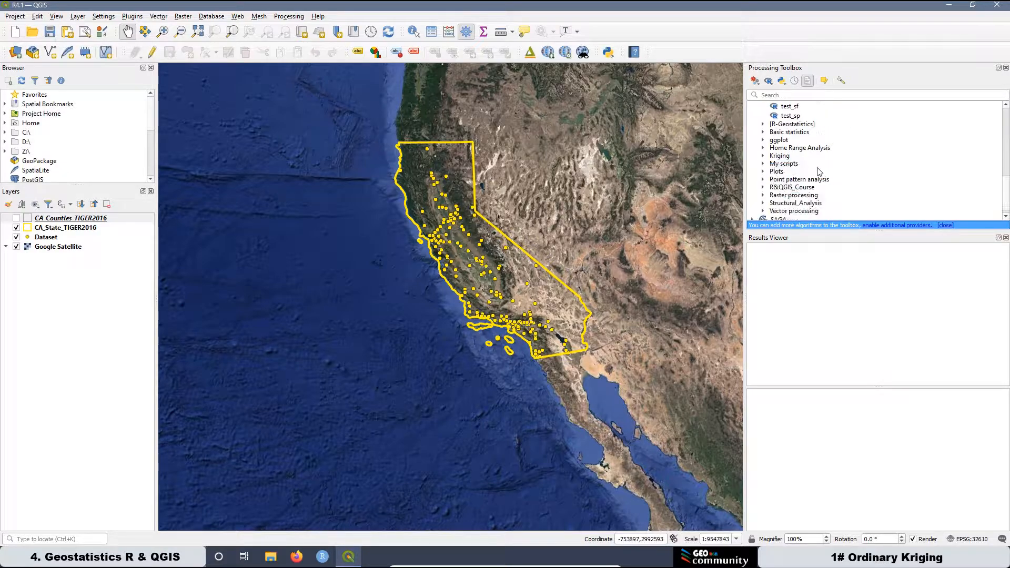
left_click(763, 187)
scroll(810, 158, "down", 9)
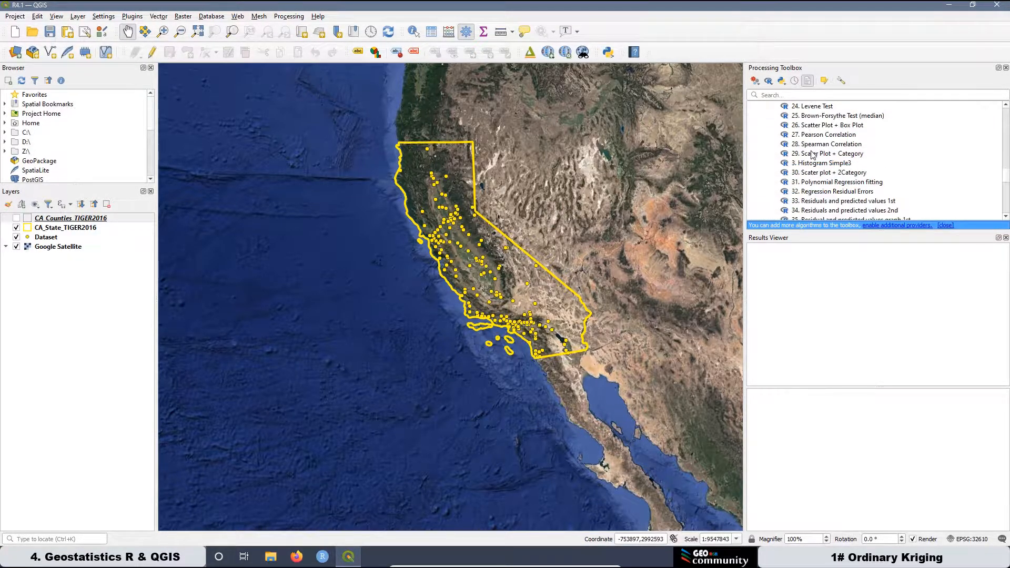
double_click(822, 183)
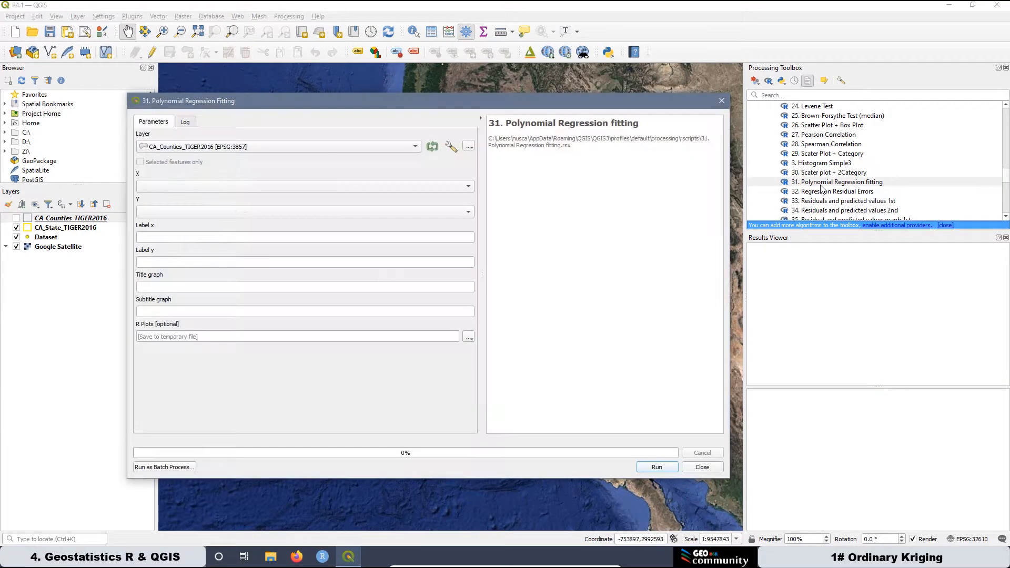
Run the regression on Dataset with X against Log10AQI, labels UTM X Coordinates and Log10 AQI, title Trend Analysis X Coord and subtitle Transform Log10
left_click(209, 148)
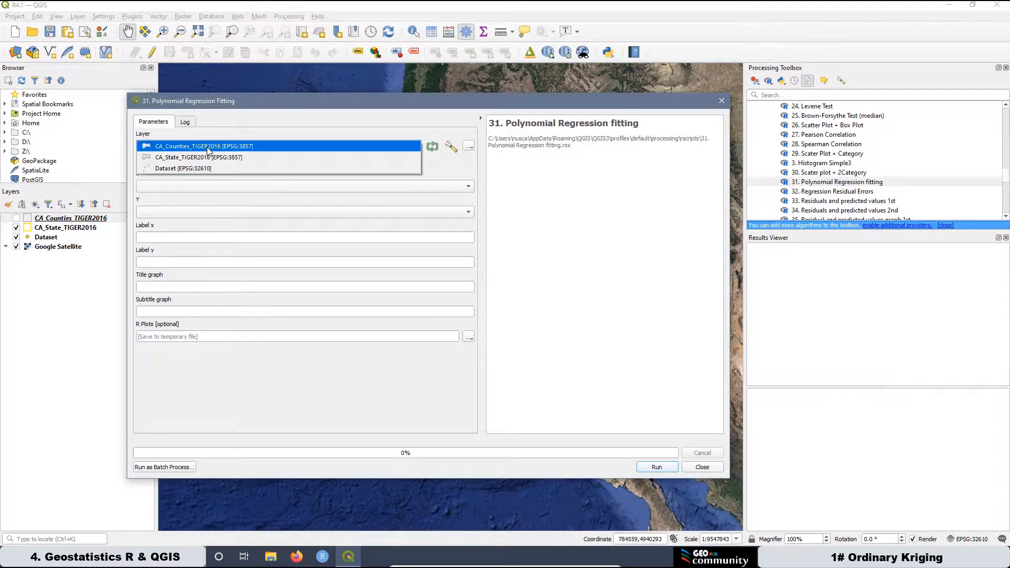
left_click(179, 169)
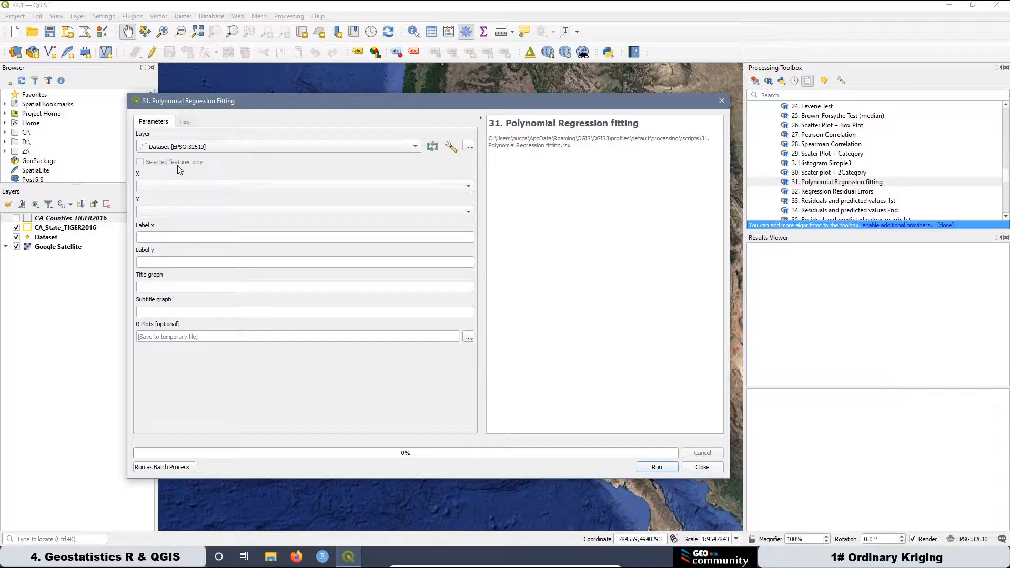
left_click(149, 187)
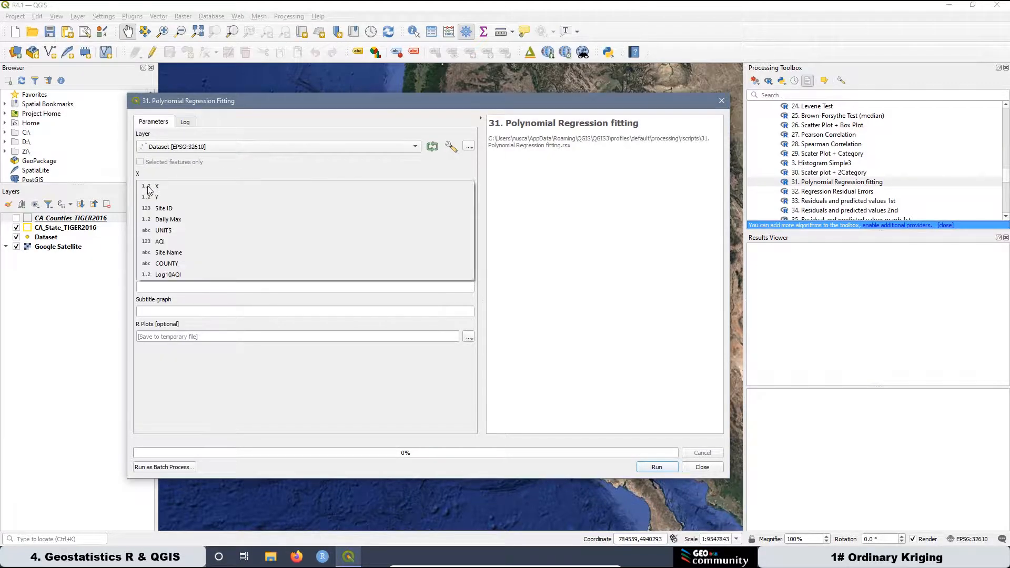
left_click(160, 189)
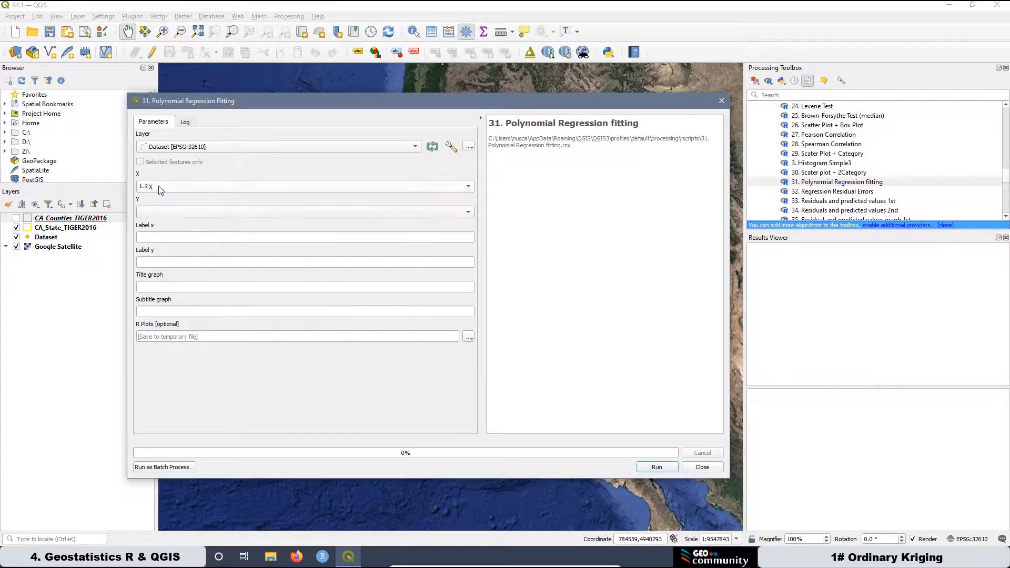
left_click(168, 212)
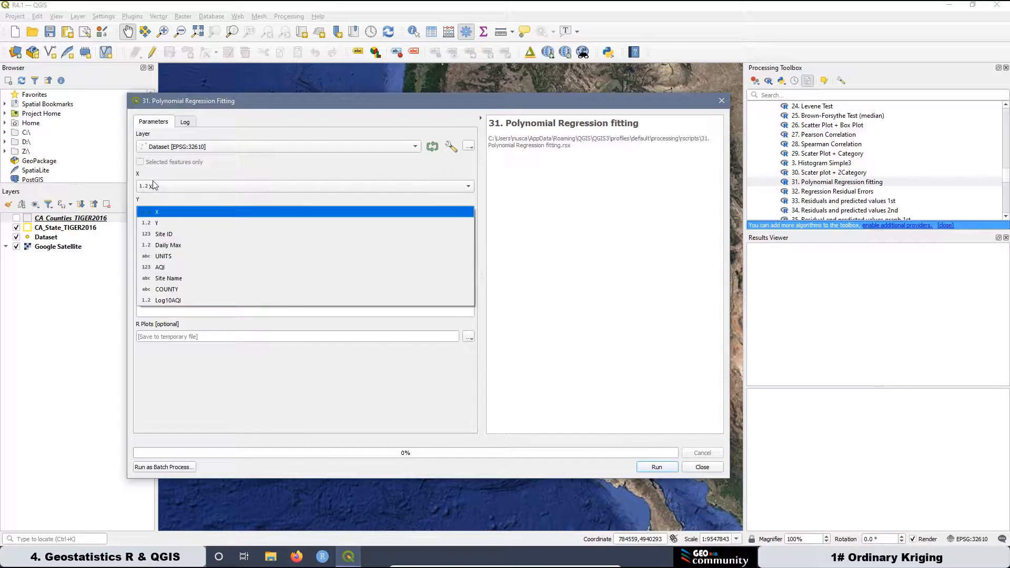
left_click(167, 300)
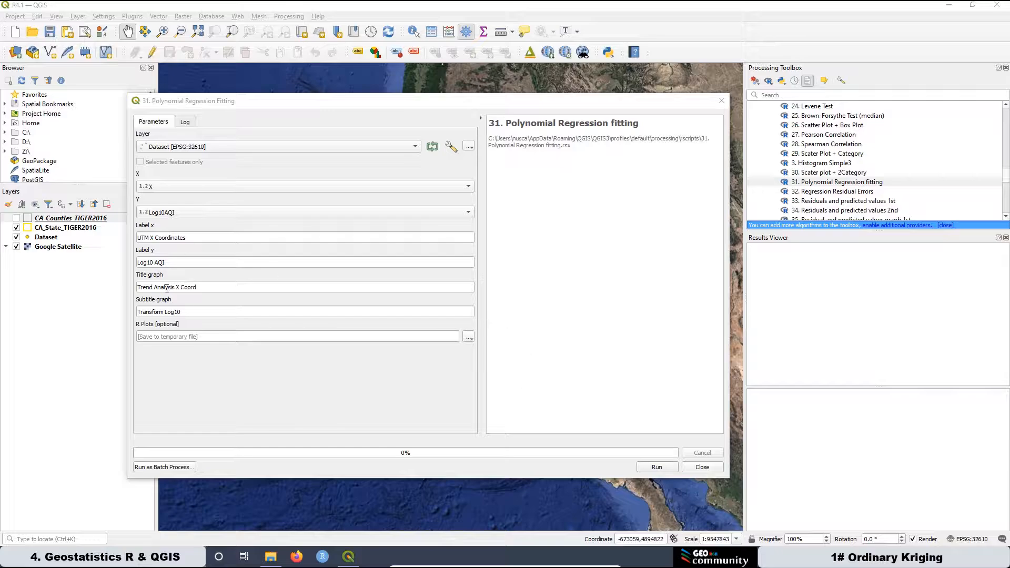
left_click(656, 467)
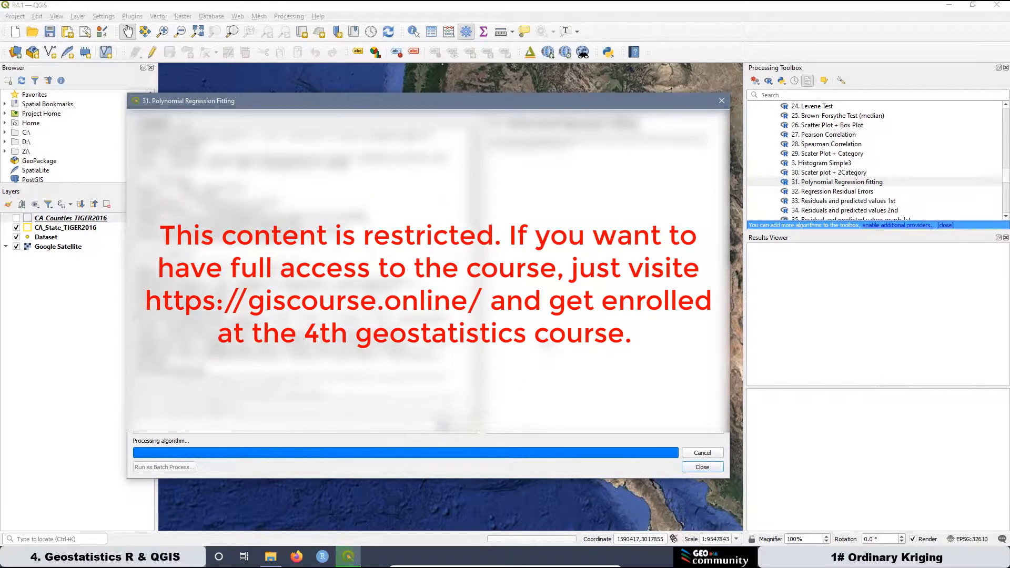
Open the resulting R plot of the X-coordinate trend and enlarge it to 170% to examine the regression curves
double_click(774, 248)
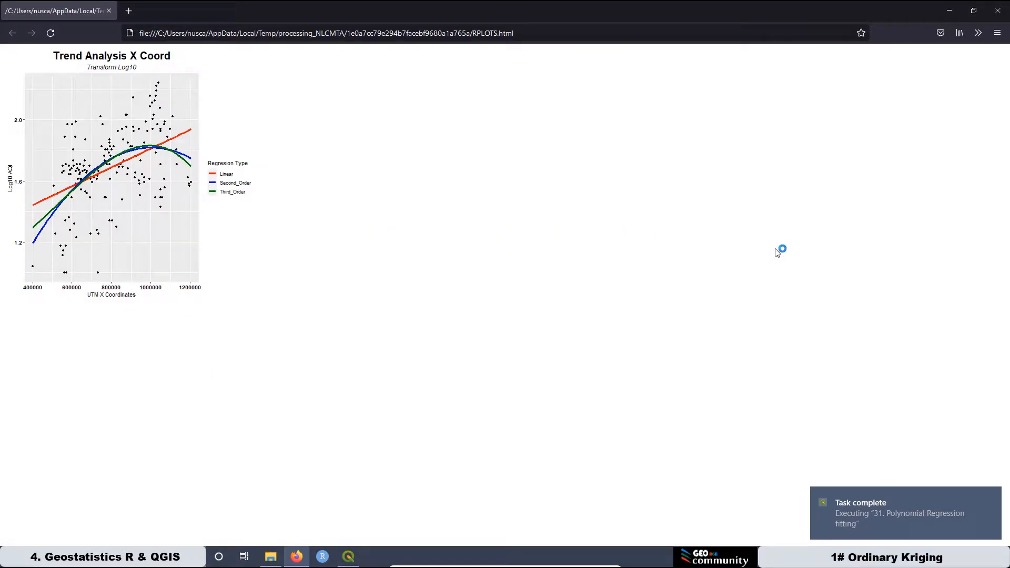
key("ctrl+plus")
key("ctrl+plus")
key("ctrl+plus")
key("ctrl+plus")
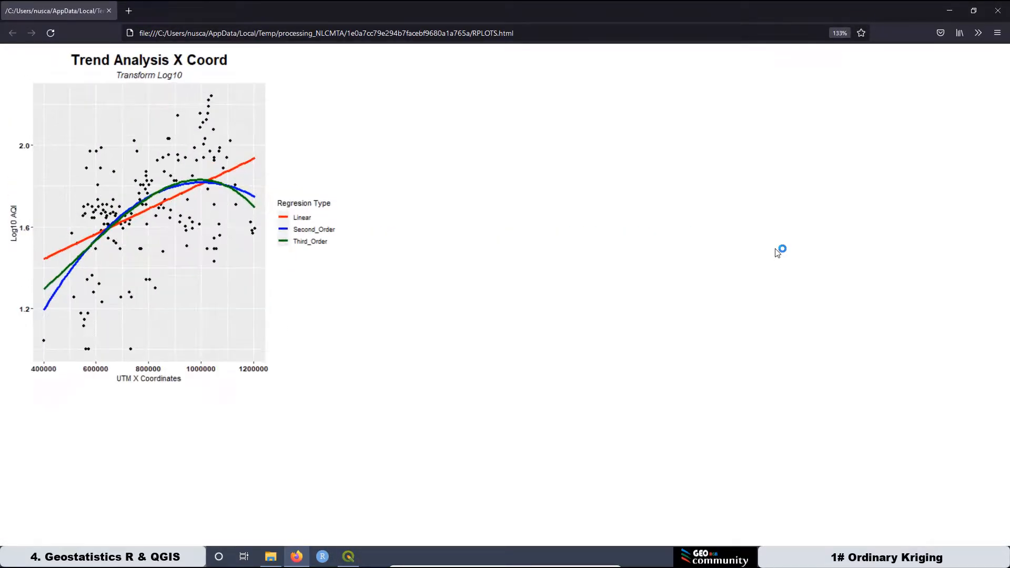
key("ctrl+plus")
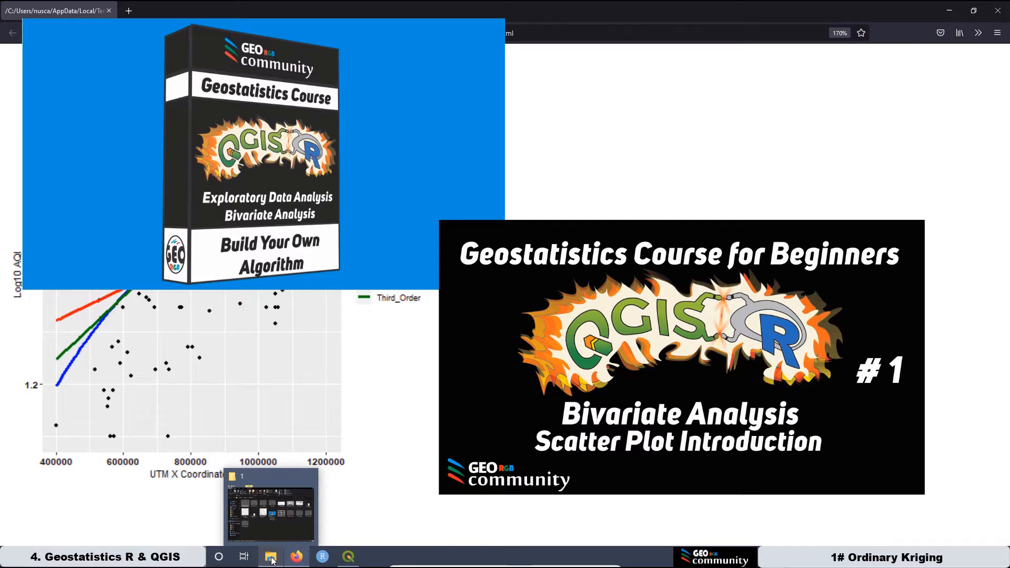
Open the reference image 1.jpg.png, review the Direction and Distribution slides, and compare them with the X-coordinate trend plot
left_click(271, 559)
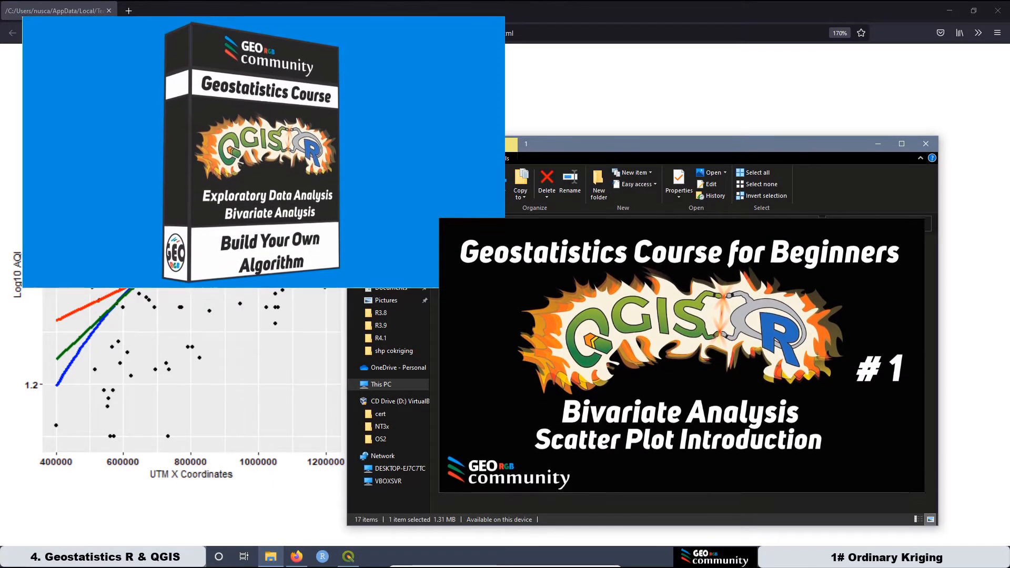
key("Return")
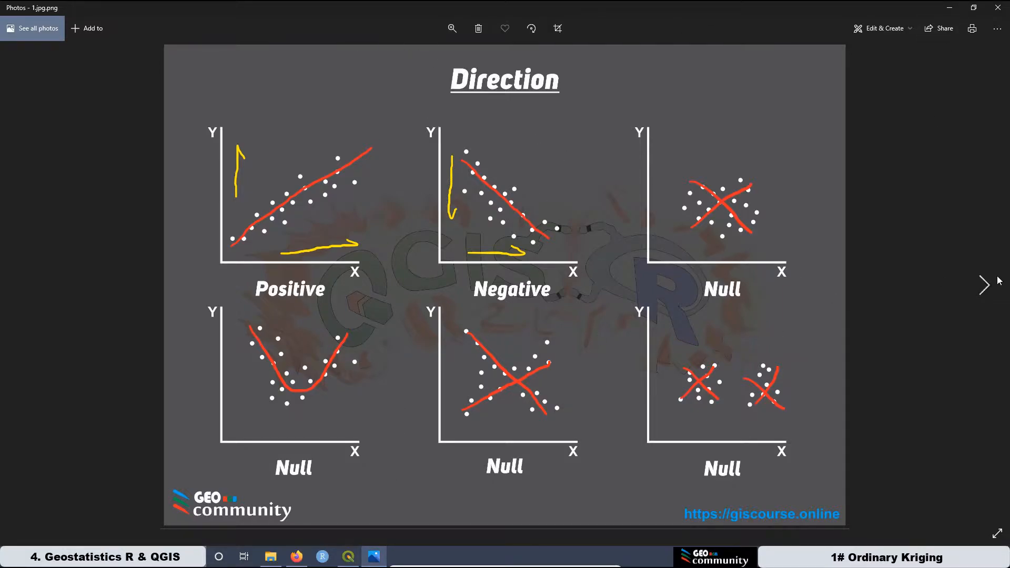
left_click(983, 284)
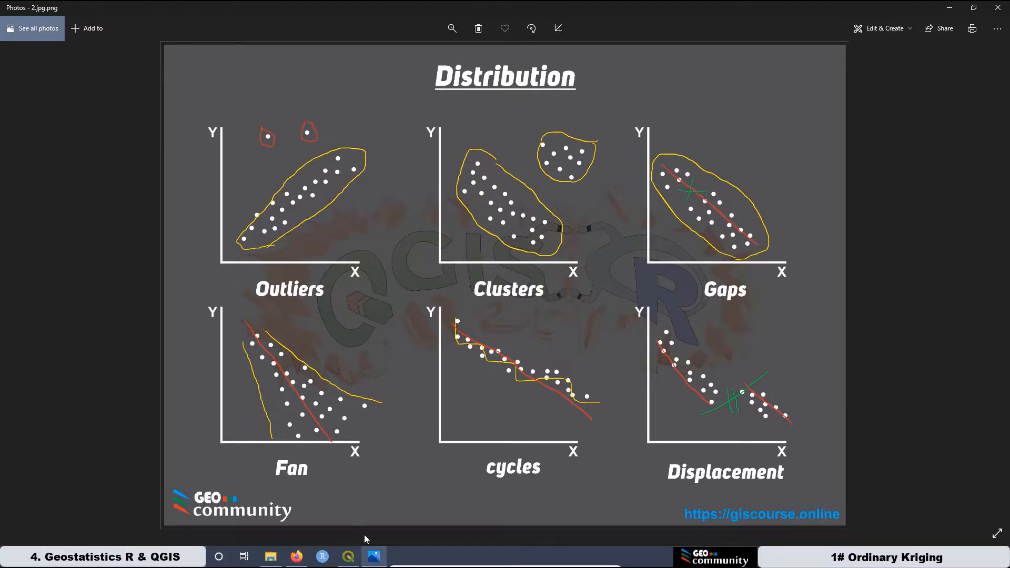
left_click(296, 556)
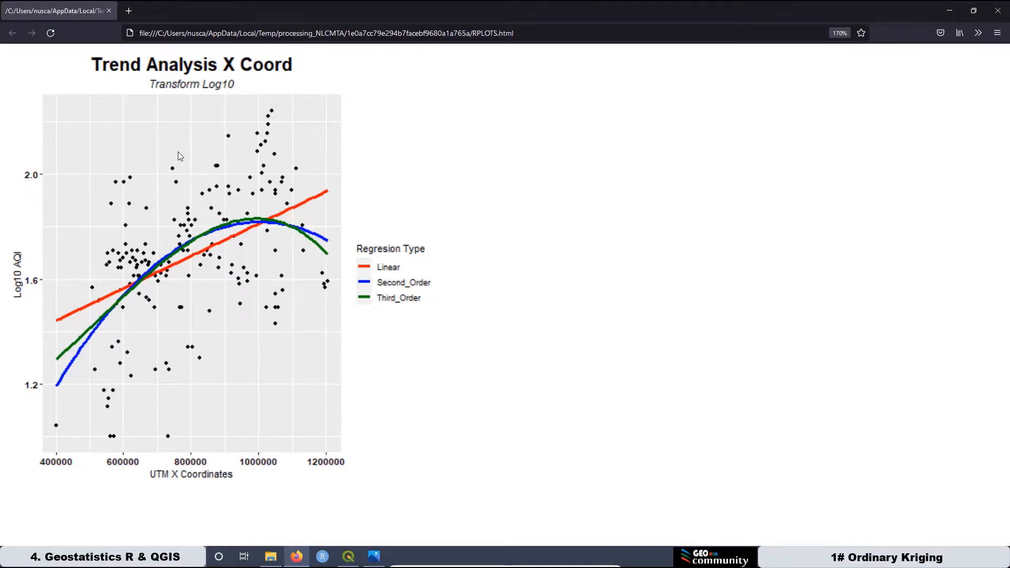
Review the Strength reference slide and compare it with the X-coordinate trend plot in the browser
left_click(950, 10)
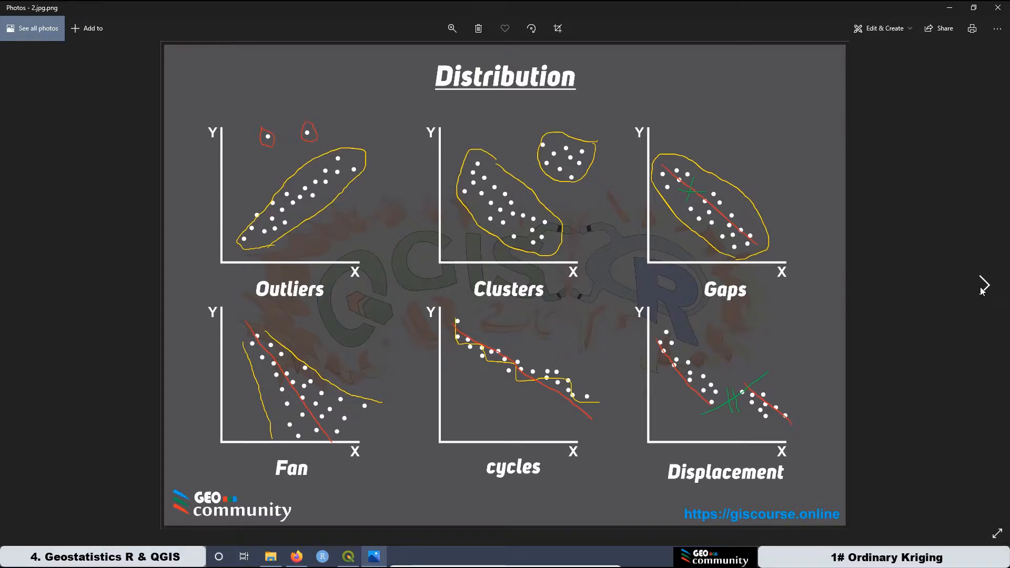
left_click(980, 288)
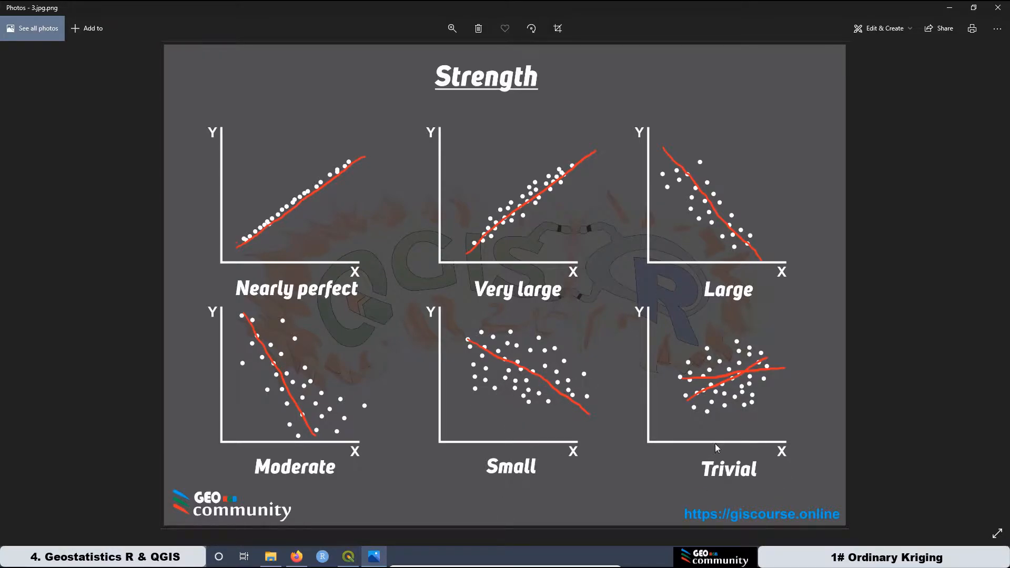
left_click(949, 8)
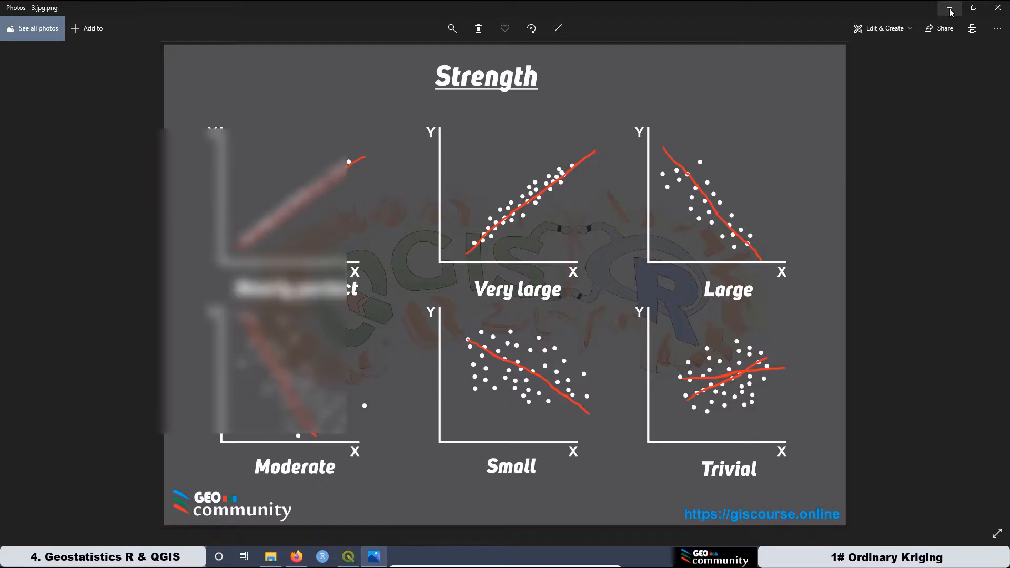
left_click(298, 555)
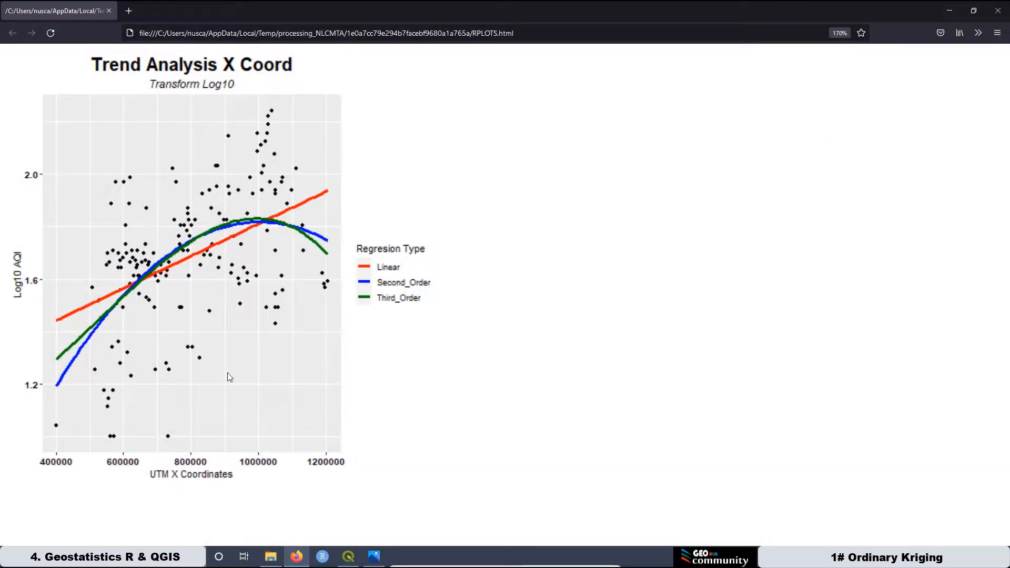
Review the Form reference slide and compare its curve shapes with the X-coordinate trend plot in the browser
left_click(951, 12)
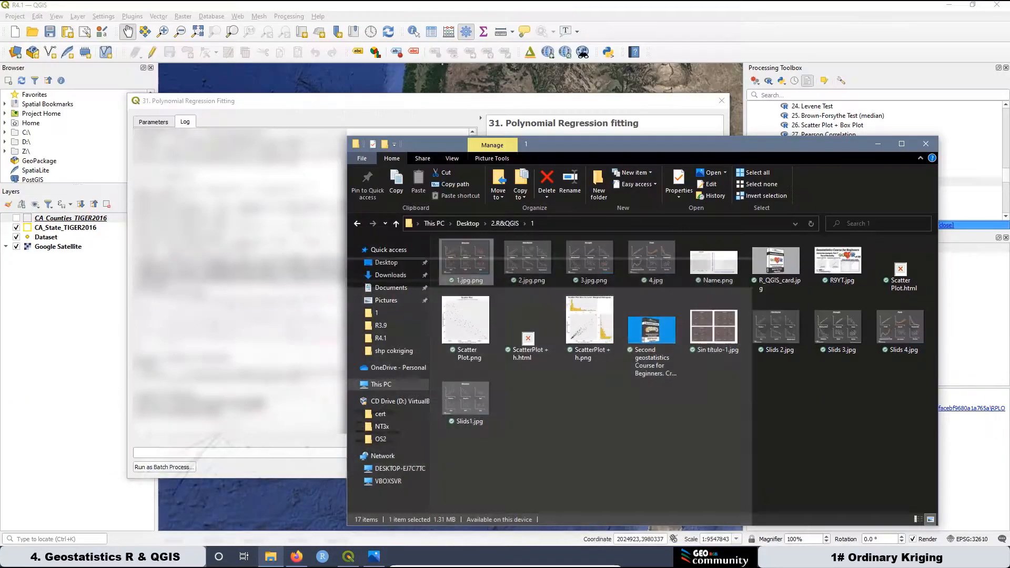
left_click(374, 556)
left_click(983, 285)
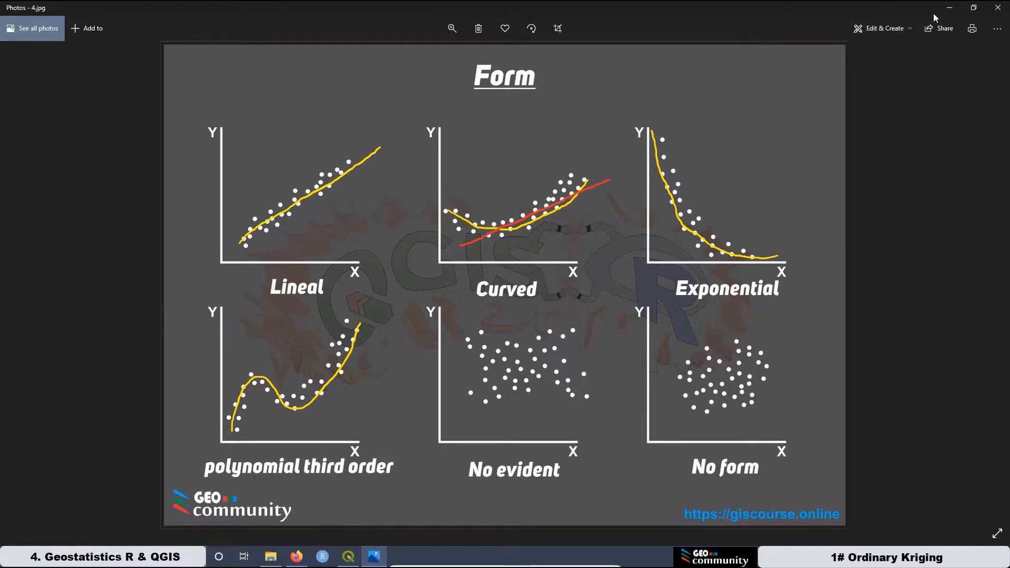
left_click(948, 8)
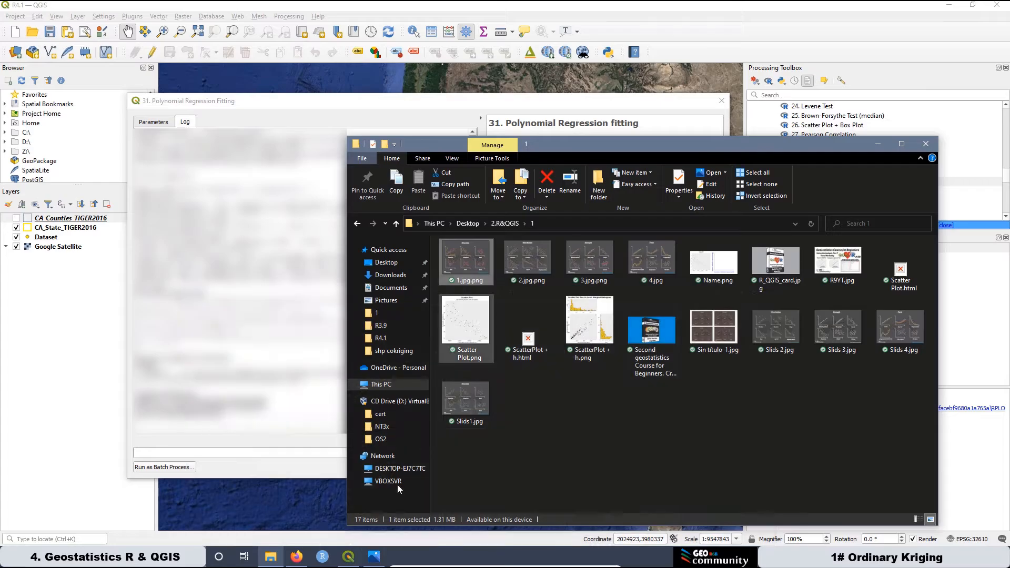
left_click(296, 557)
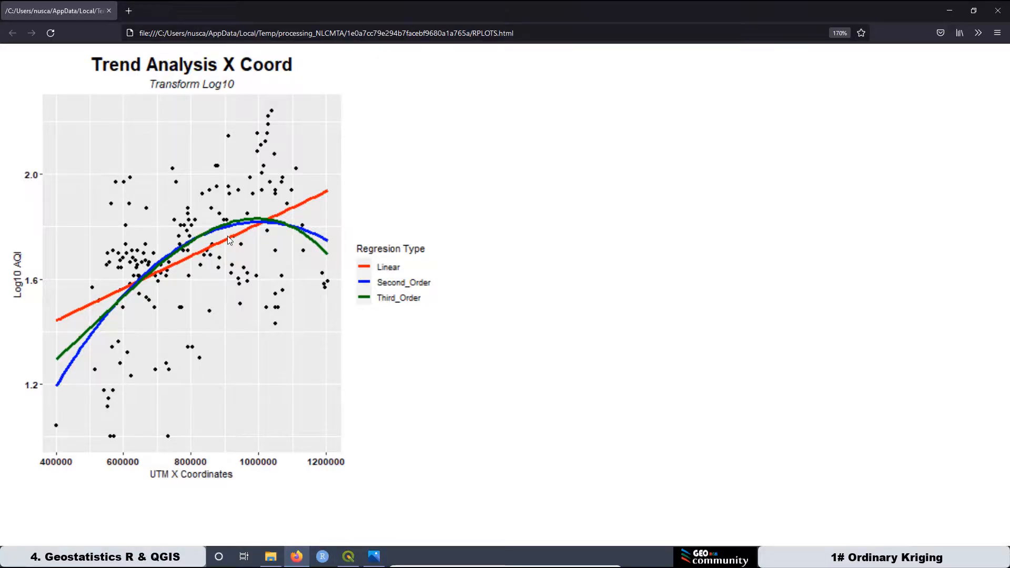
Return to QGIS and rerun the polynomial regression with Y as the X field and the x label set to UTM Y Coordinates
left_click(348, 556)
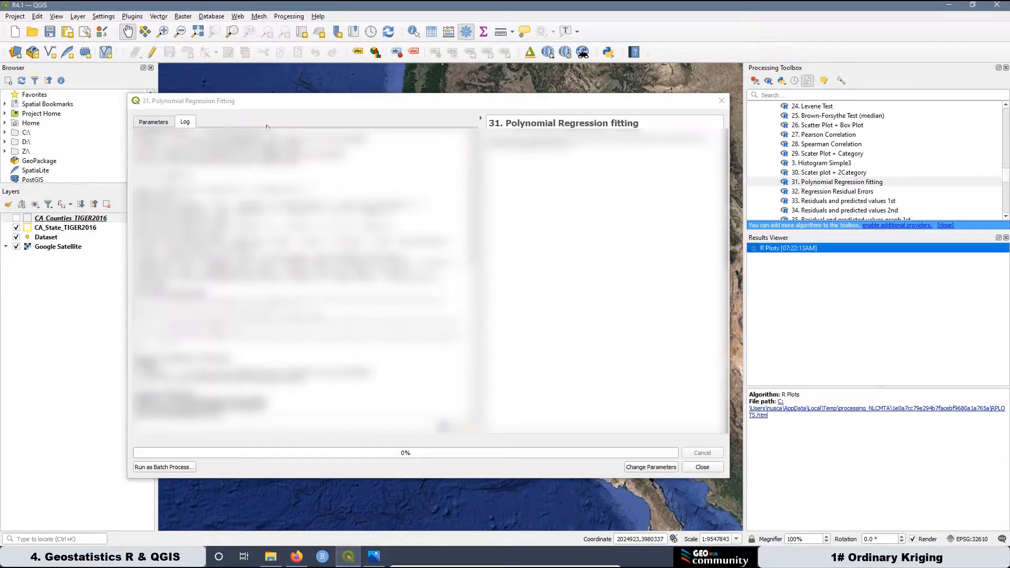
left_click(152, 122)
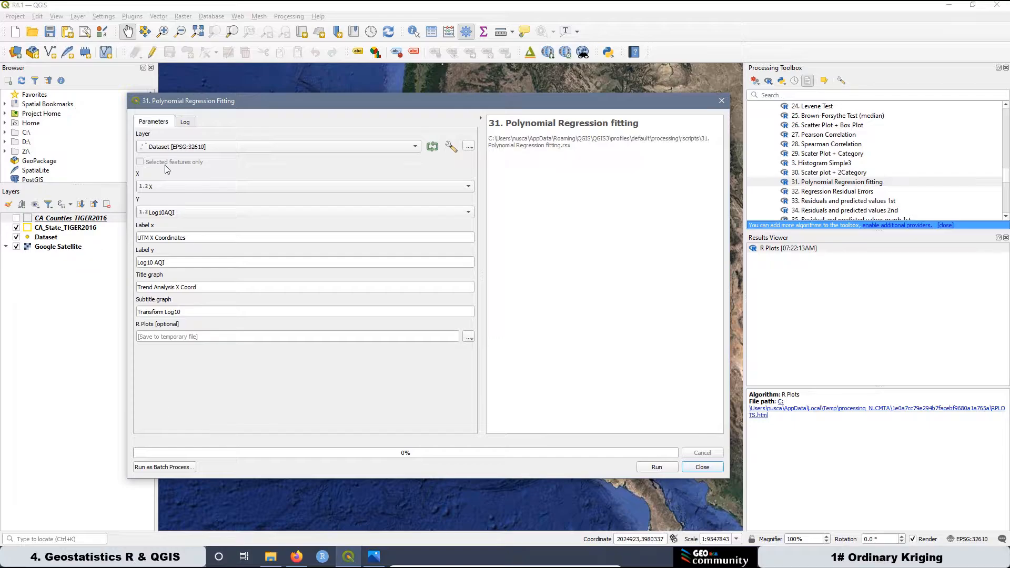
left_click(176, 184)
left_click(175, 200)
left_click(152, 238)
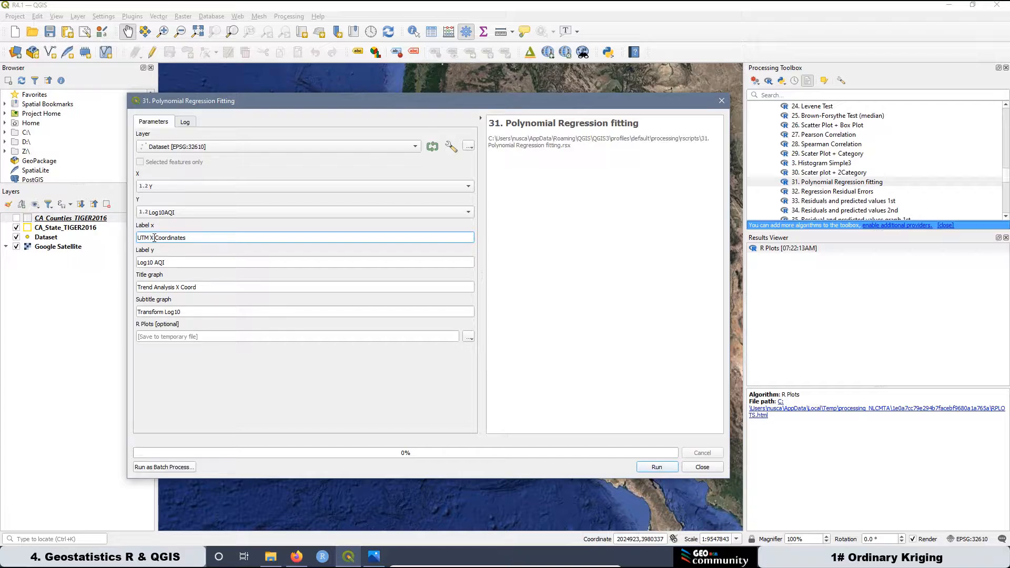
key("BackSpace")
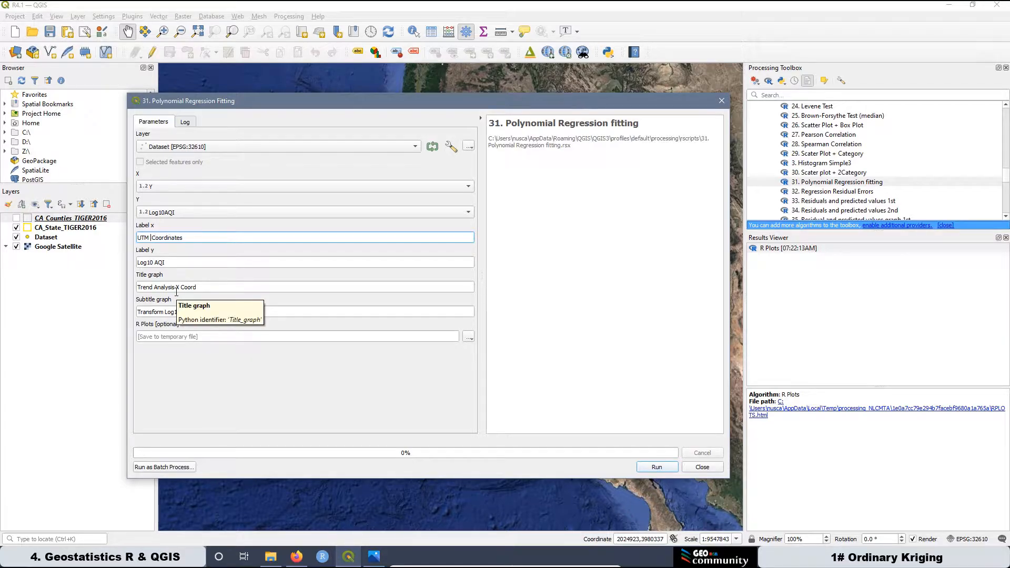
type("Y")
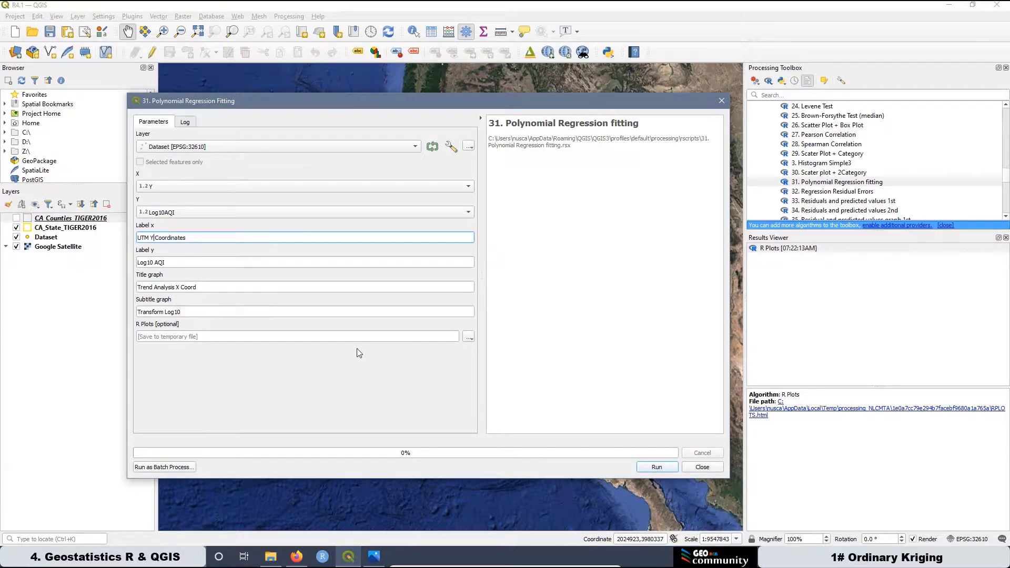
left_click(656, 467)
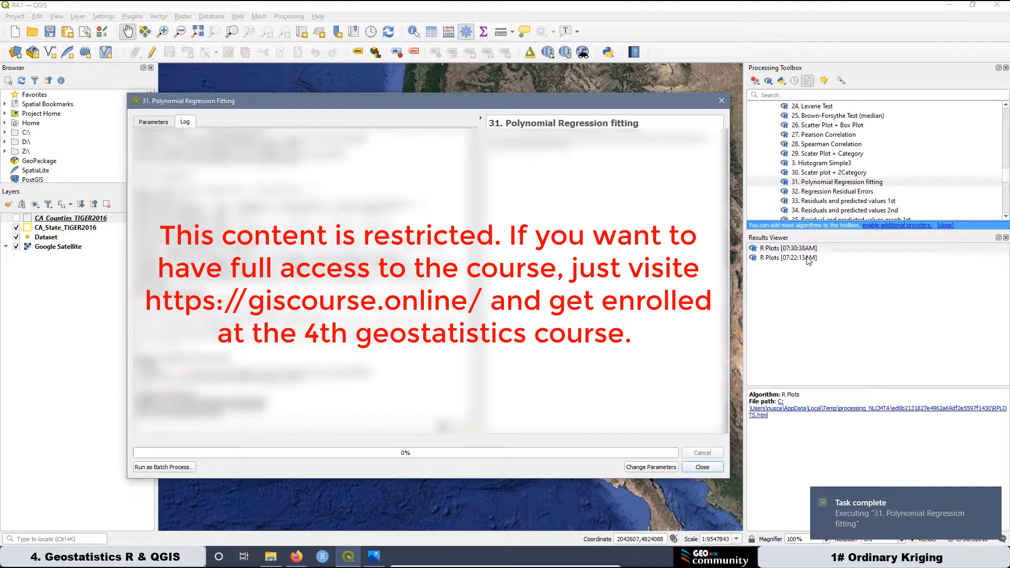
Open the newest R plot of the Y-coordinate trend and enlarge it to 170% to examine the regression curves
double_click(803, 248)
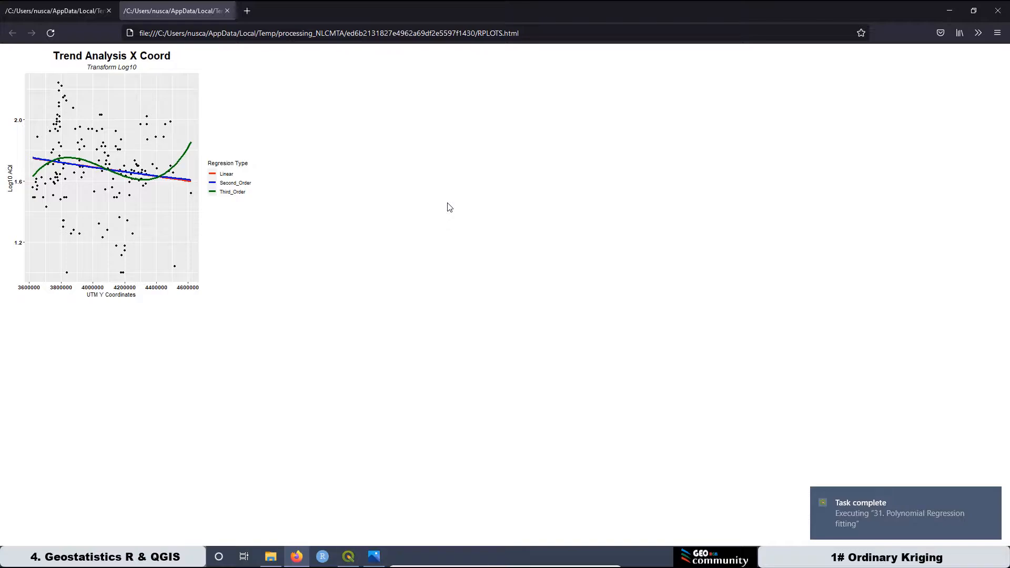
key("ctrl+plus")
key("ctrl+plus")
key("ctrl+plus")
key("ctrl+plus")
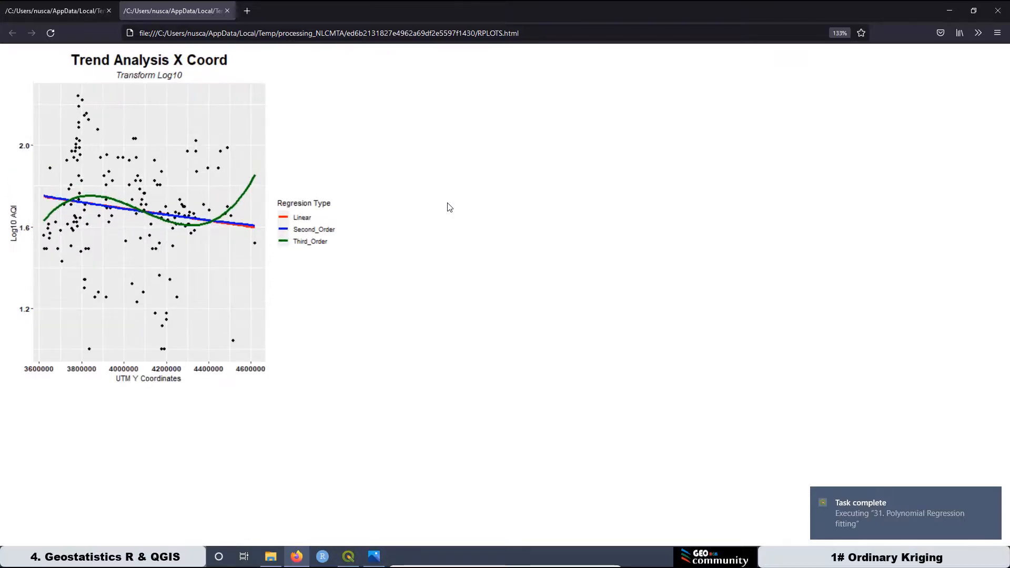
key("ctrl+plus")
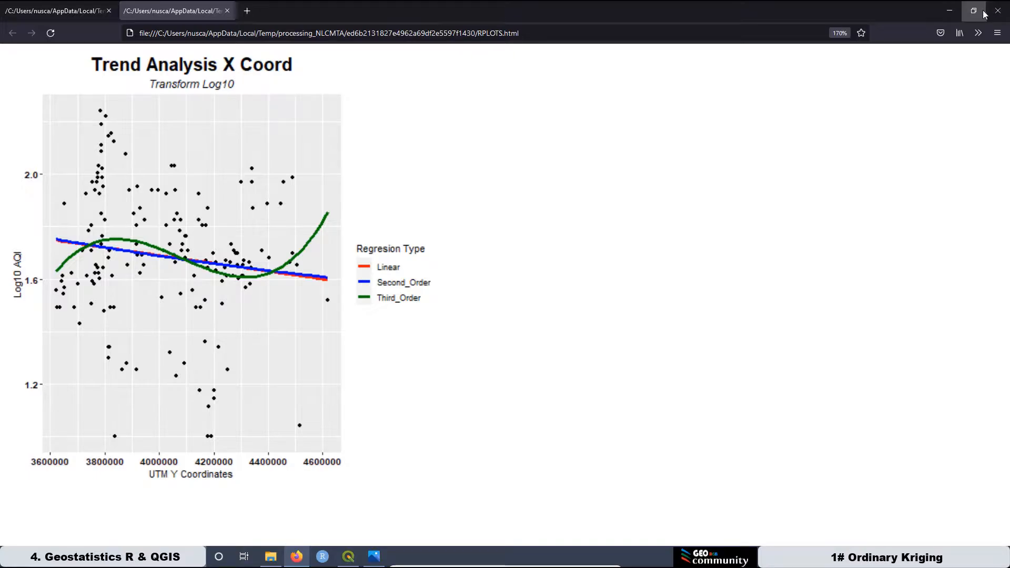
Return to QGIS, change the graph title to Trend Analysis Y Coord and rerun the polynomial regression
left_click(949, 11)
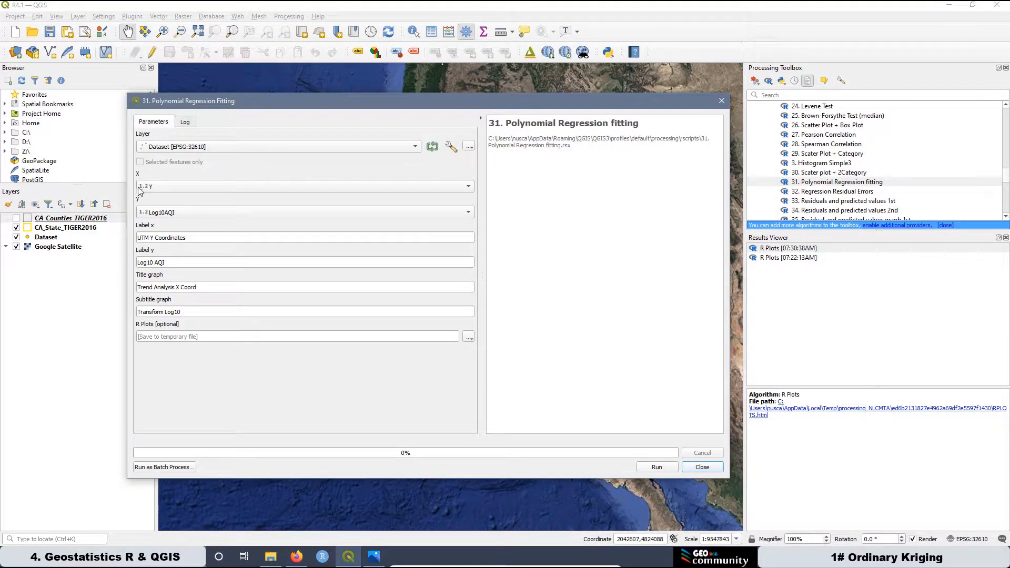
left_click(180, 287)
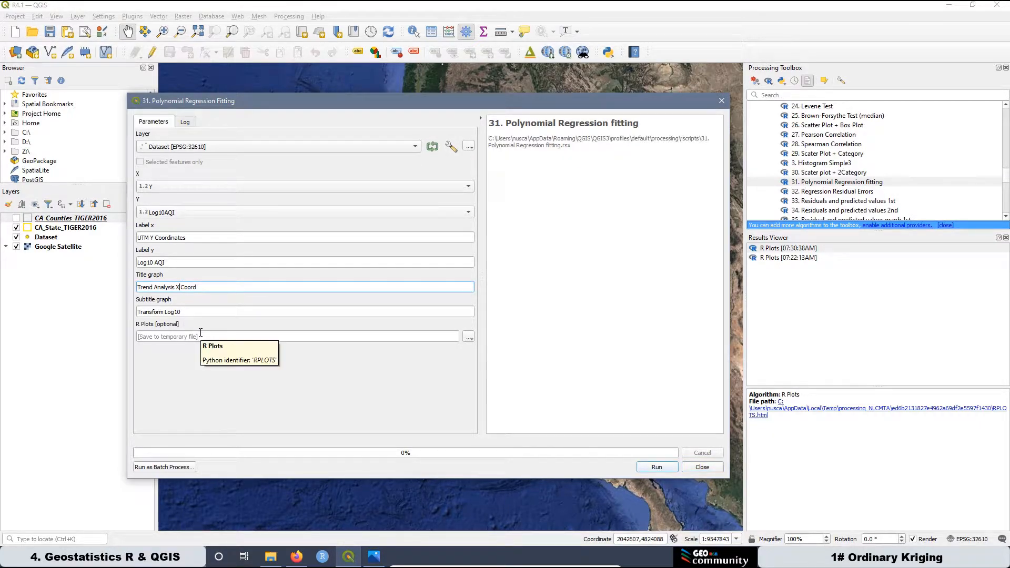
key("BackSpace")
type("Y")
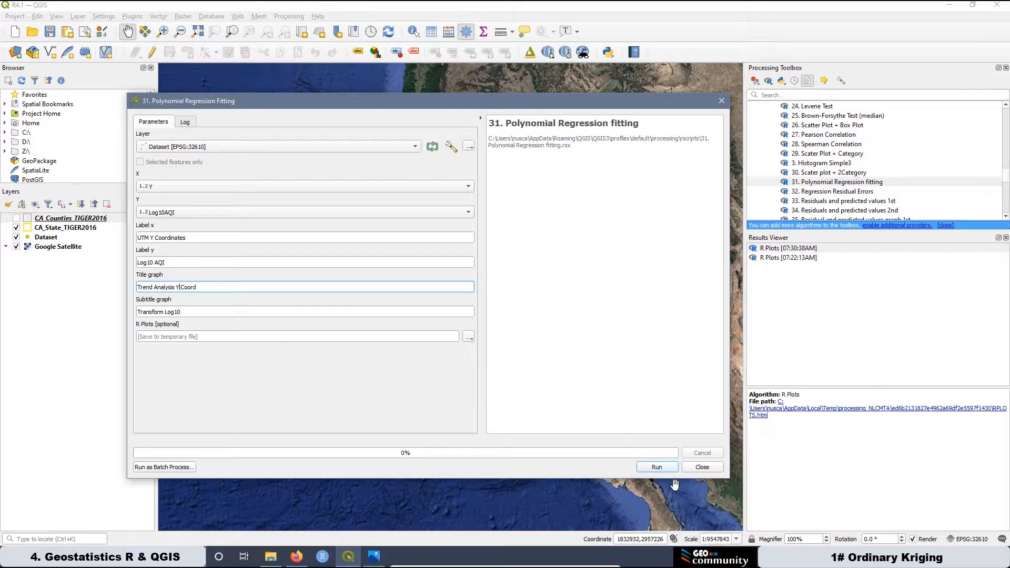
left_click(656, 467)
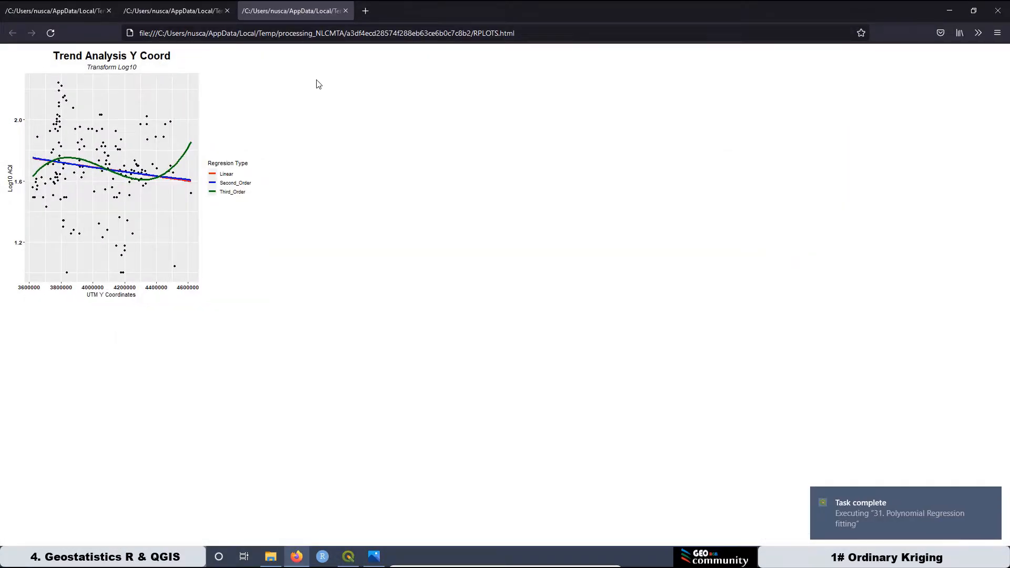
Enlarge the retitled Y-coordinate trend plot to 170% and examine its regression curves
key("ctrl+plus")
key("ctrl+plus")
key("ctrl+plus")
key("ctrl+plus")
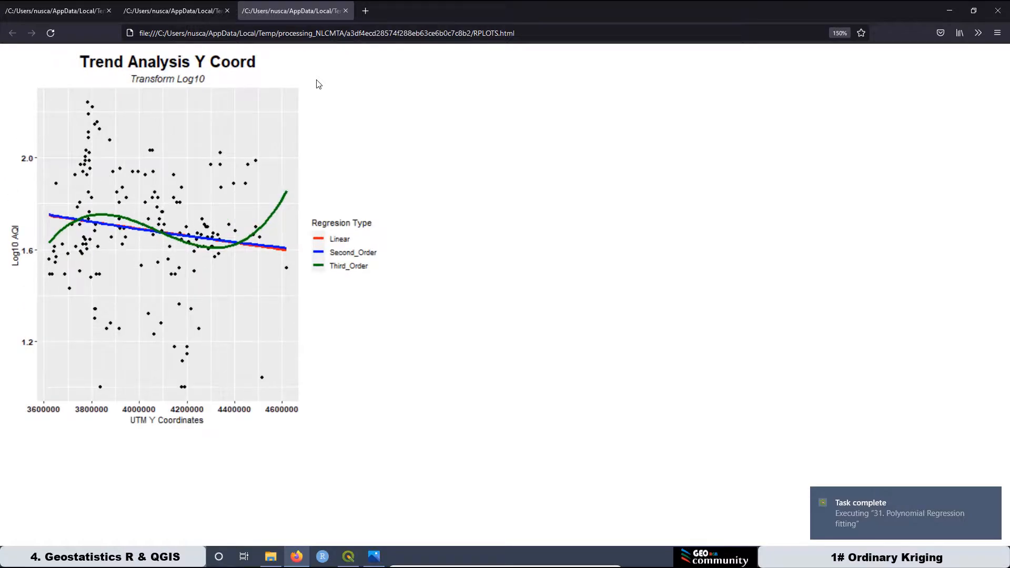
key("ctrl+plus")
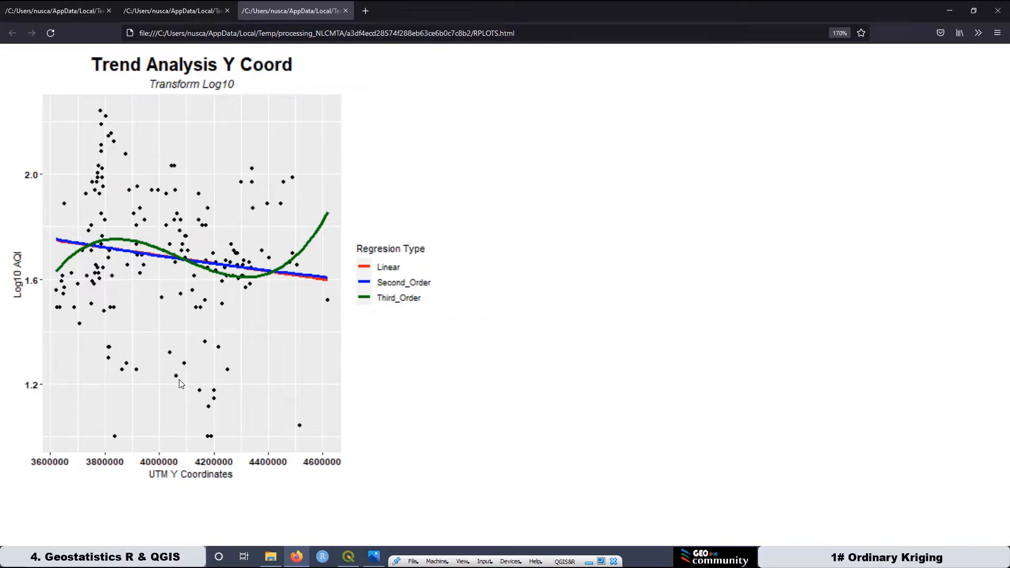
Return to QGIS, close the polynomial regression dialog and open the 39 3D Scatterplot tool with Dataset as the layer
left_click(348, 556)
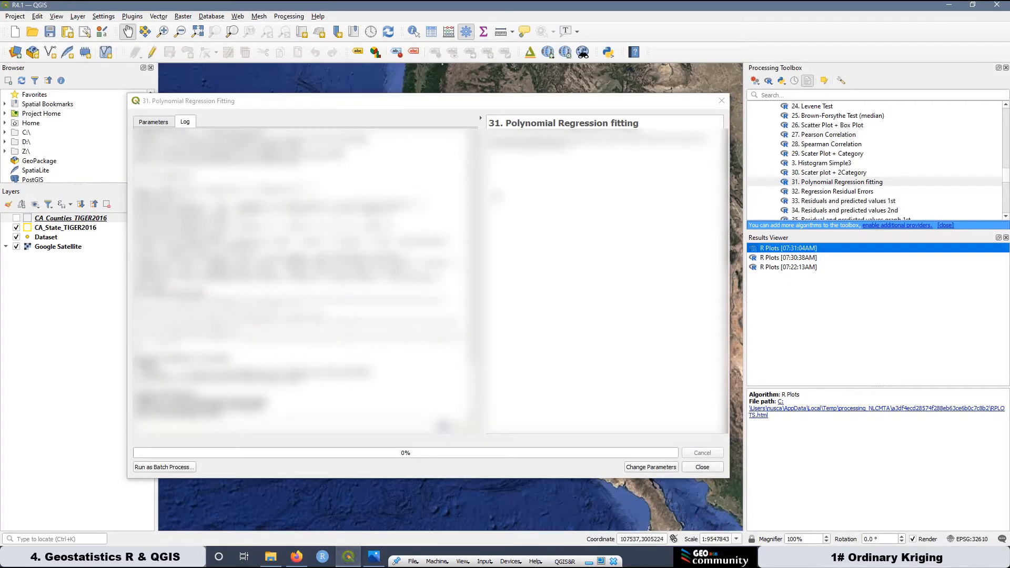
left_click(721, 100)
scroll(817, 177, "down", 2)
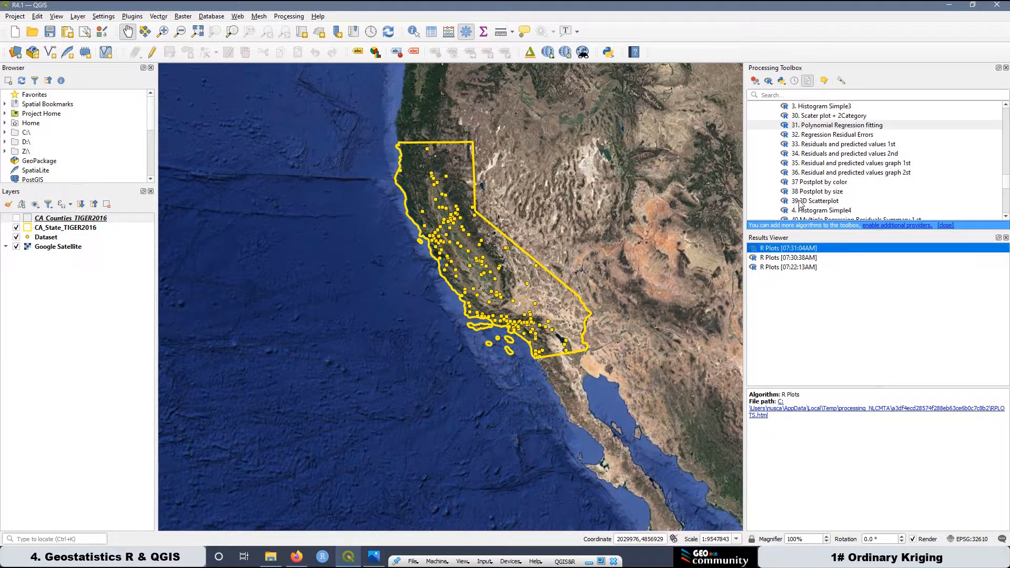
double_click(824, 202)
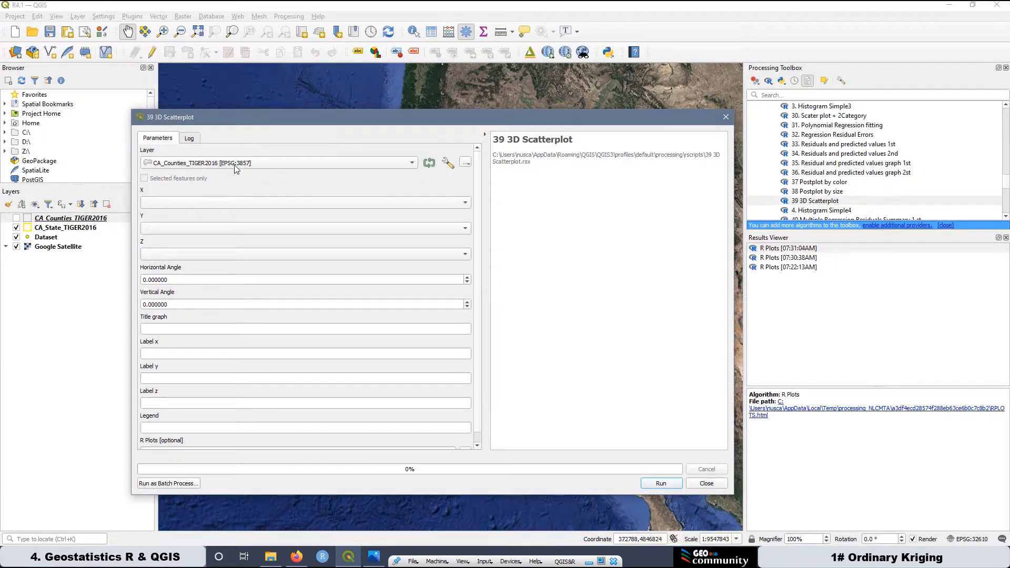
left_click(177, 164)
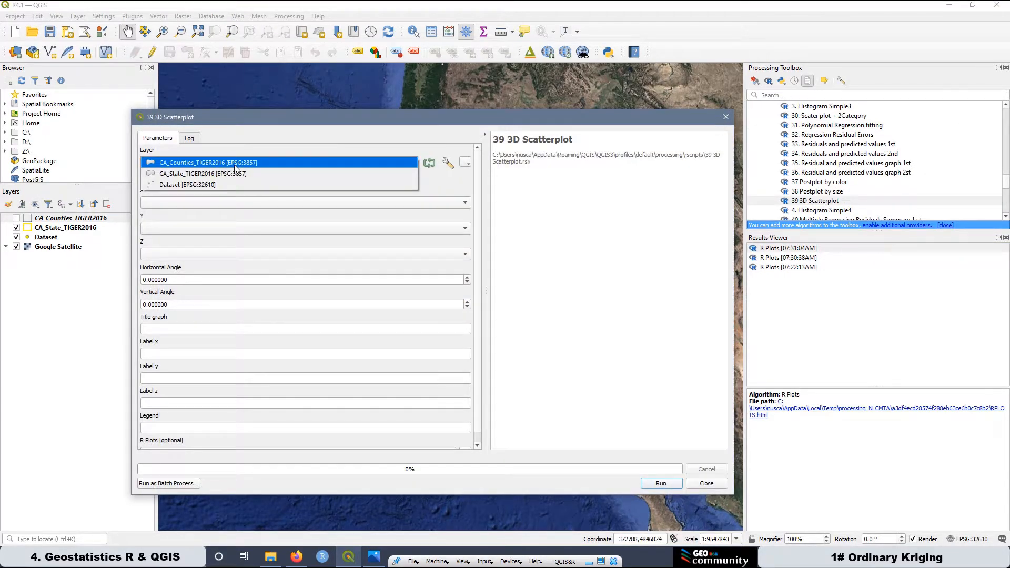
left_click(175, 185)
Assign the X, Y and Log10AQI fields to the scatterplot's X, Y and Z axes
left_click(165, 205)
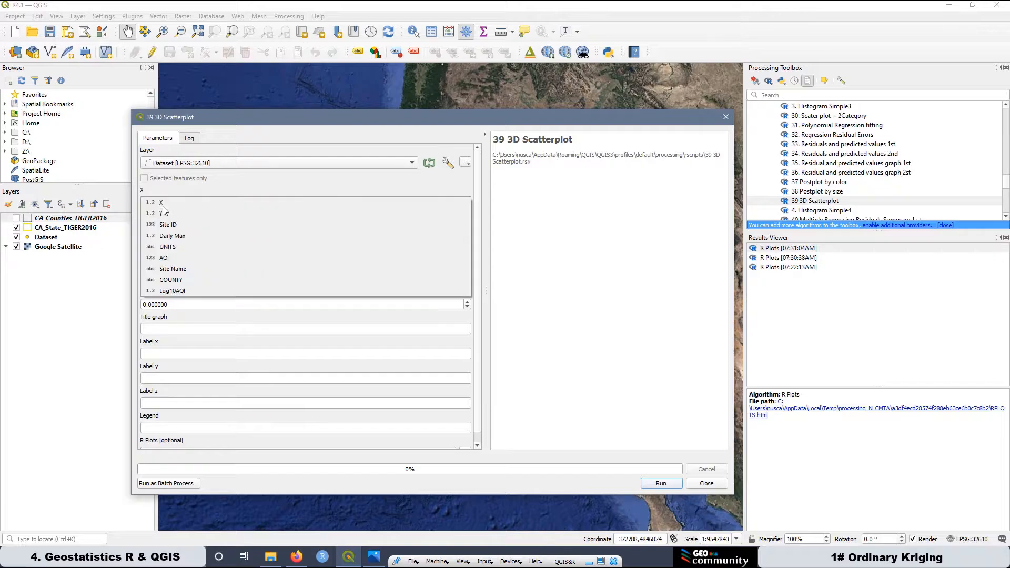
left_click(165, 208)
left_click(168, 226)
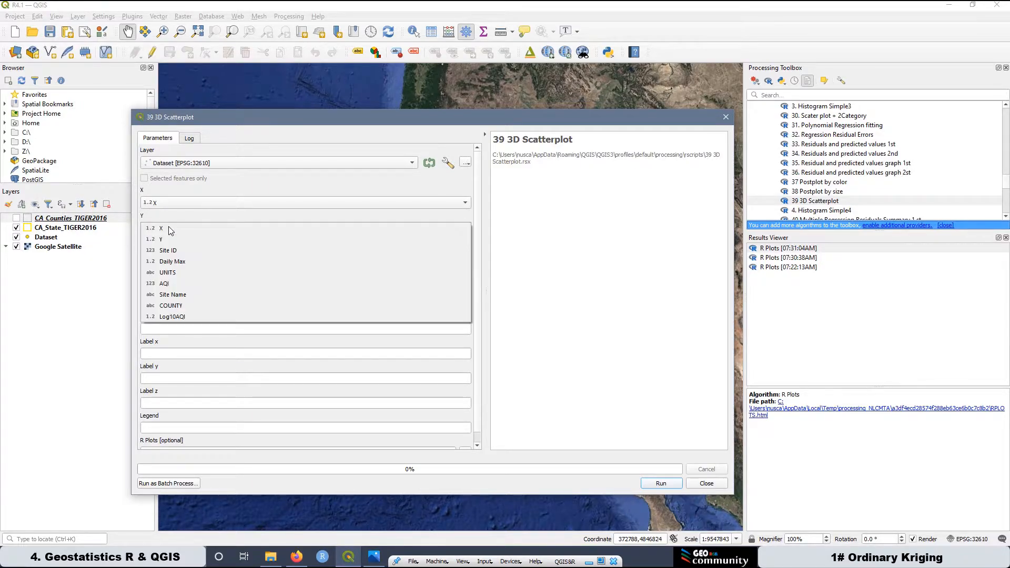
left_click(169, 239)
left_click(163, 252)
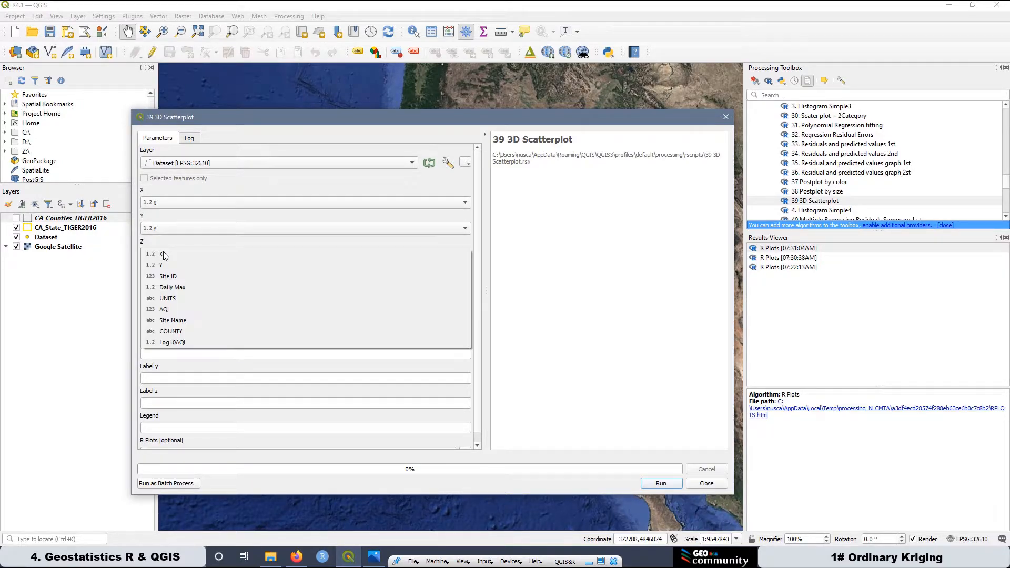
left_click(177, 343)
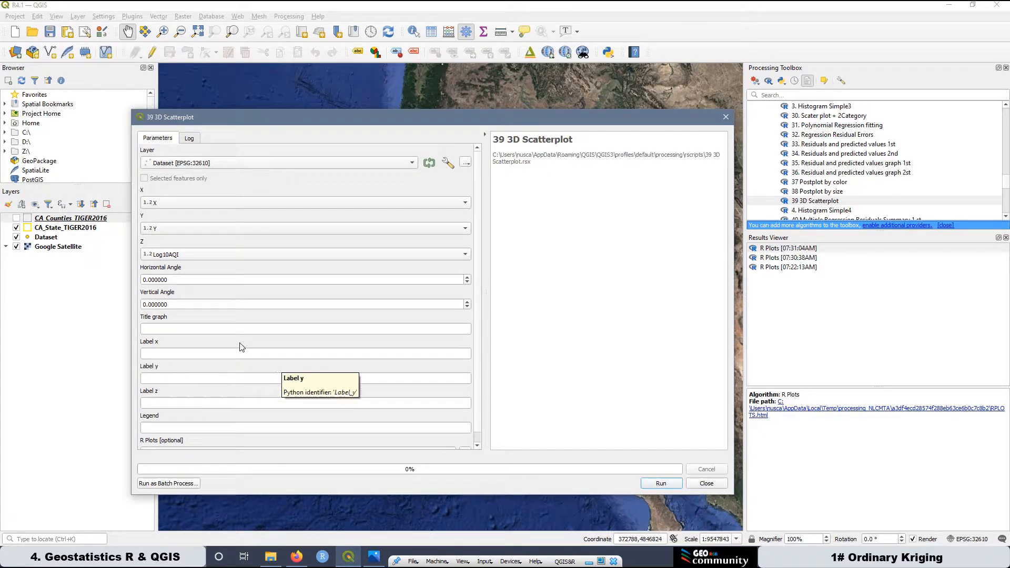
Set the horizontal and vertical angles to 20 and title the graph #D Scatter Plot
left_click_drag(176, 279, 74, 279)
type("20")
key("Tab")
type("20")
key("Tab")
type("#D Scatter Plot")
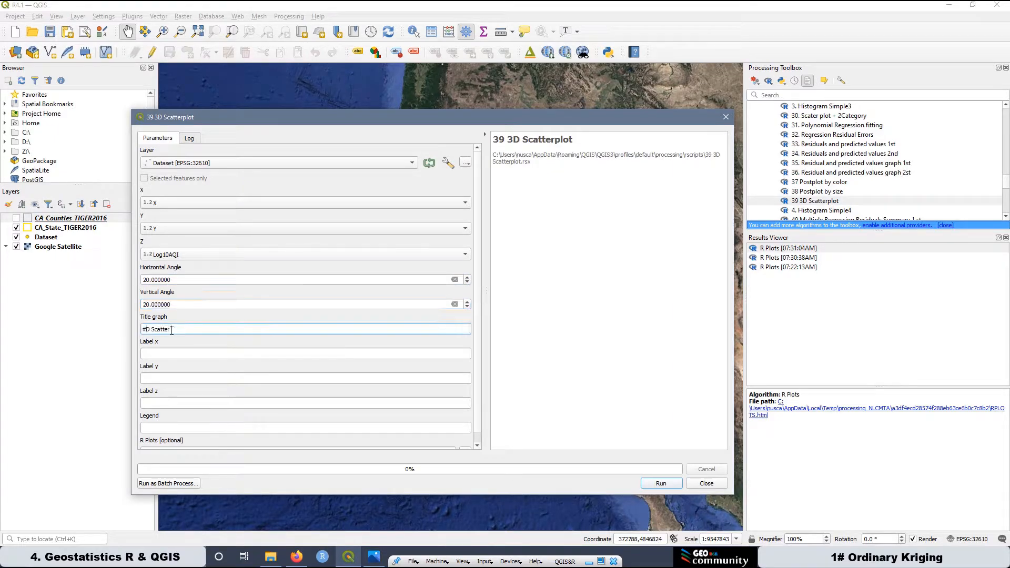
Label the axes UTM X Coord, UTM Y Coord and Log10 AQI, set the legend to Log!0 AQI, and run the 3D scatterplot
key("Tab")
type("UTM X Coord")
key("Tab")
type("UTM Y Coord")
key("Tab")
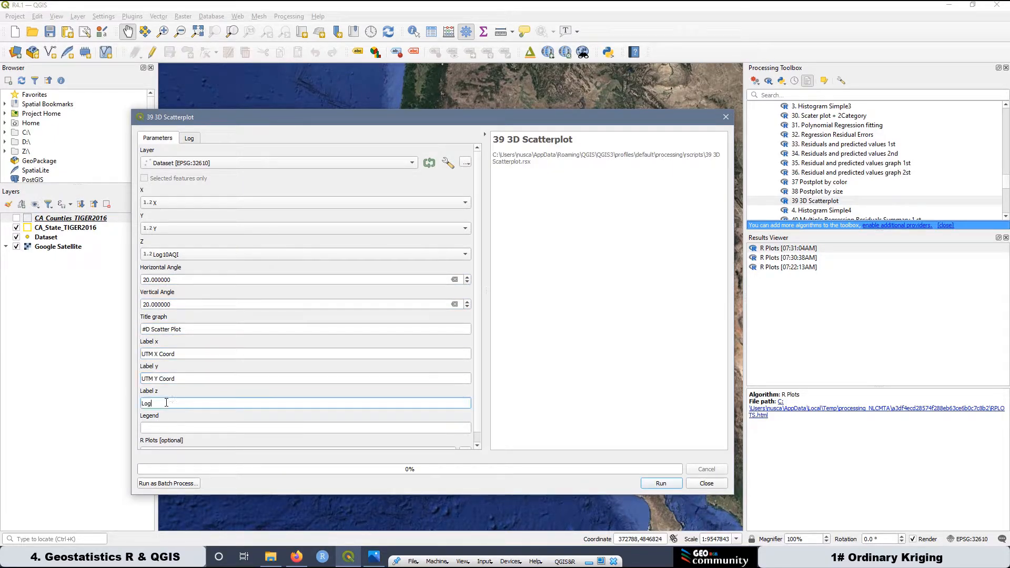
type("Log10 AQI")
key("Tab")
type("Log!0 AQI")
left_click(643, 487)
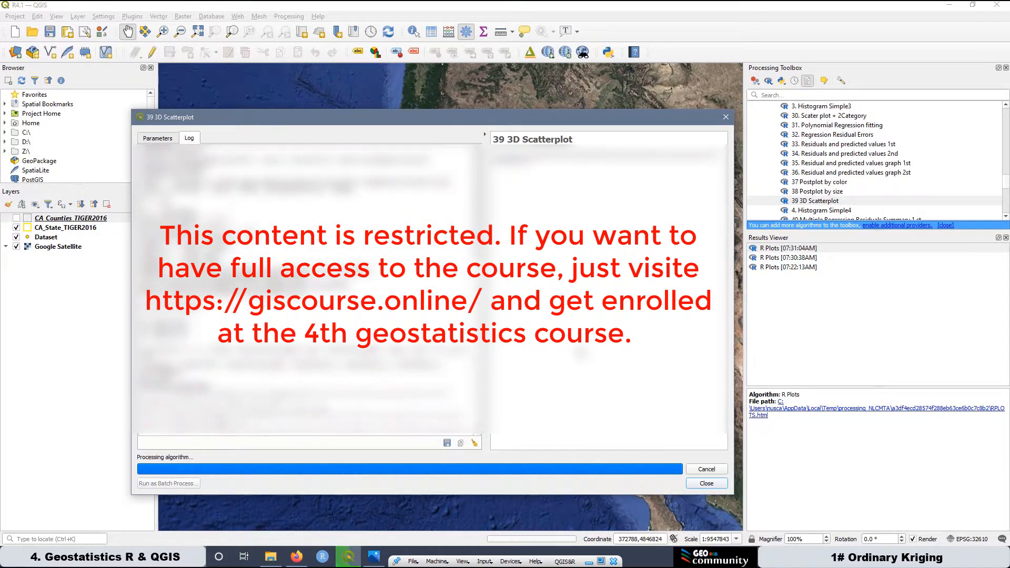
Bring back the scatterplot parameters, then open the newest R plot and enlarge it to 170% to examine the point distribution
left_click(161, 140)
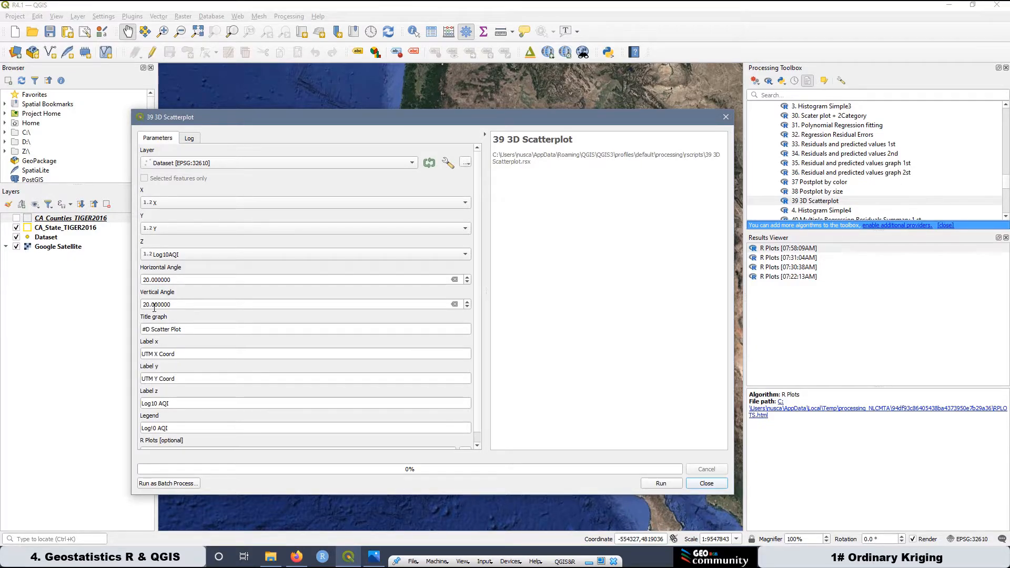
double_click(788, 249)
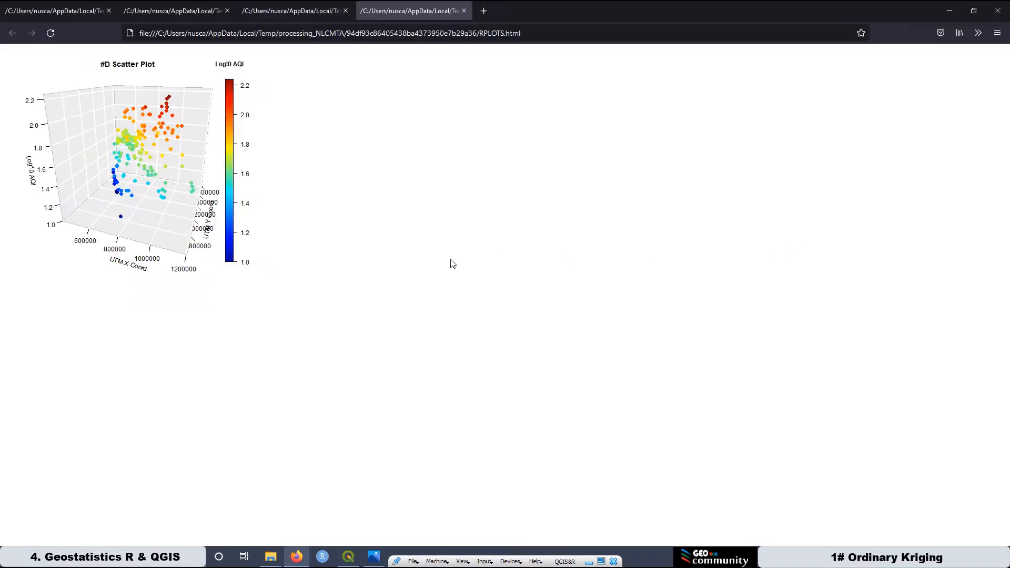
key("ctrl+plus")
key("ctrl+plus")
key("ctrl+plus")
key("ctrl+plus")
key("ctrl+plus")
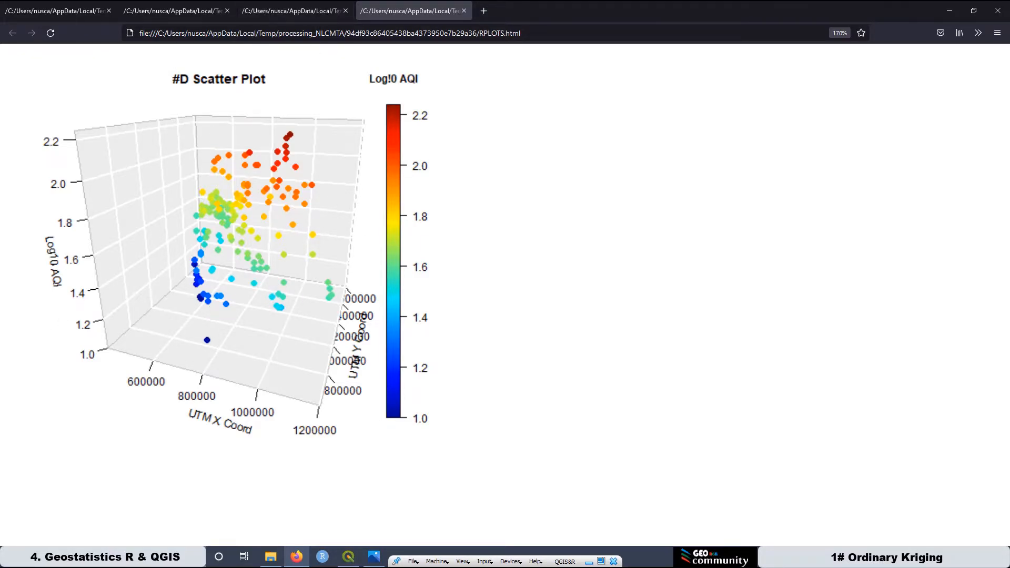
Return to QGIS, set the horizontal angle to 90, correct the legend to Log10 AQI and rerun the 3D scatterplot
left_click(350, 557)
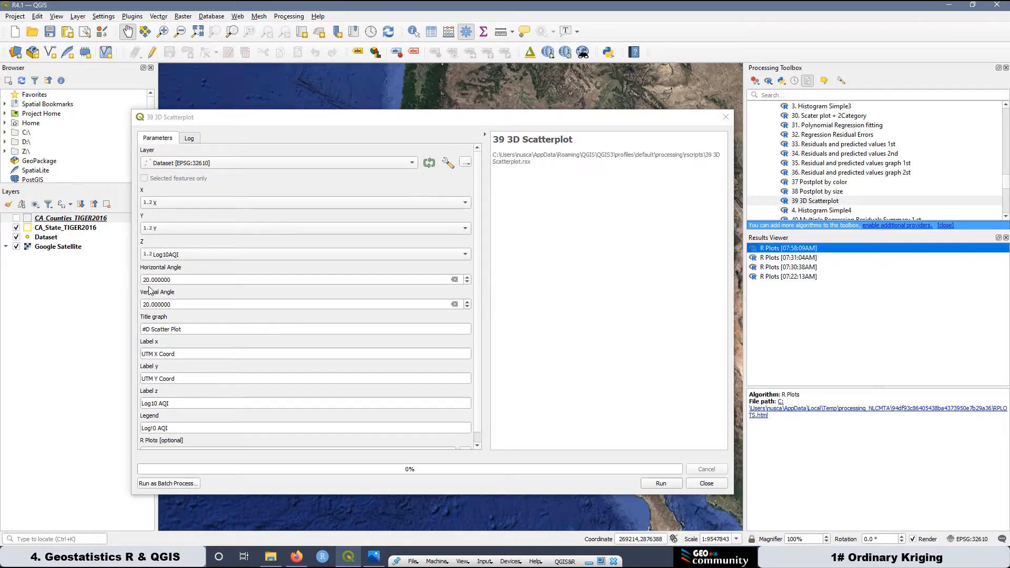
left_click(177, 280)
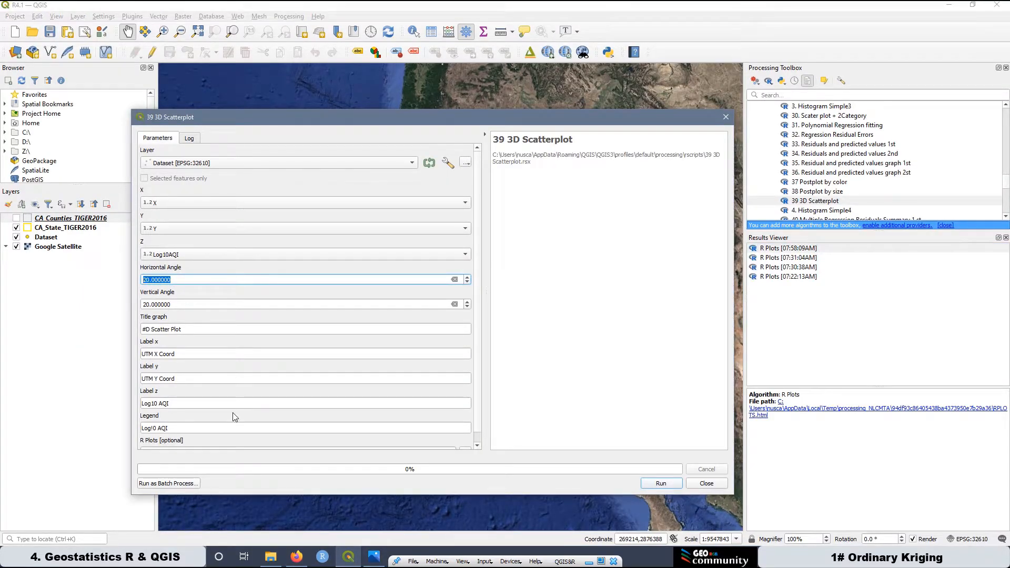
type("90")
left_click(154, 430)
key("BackSpace")
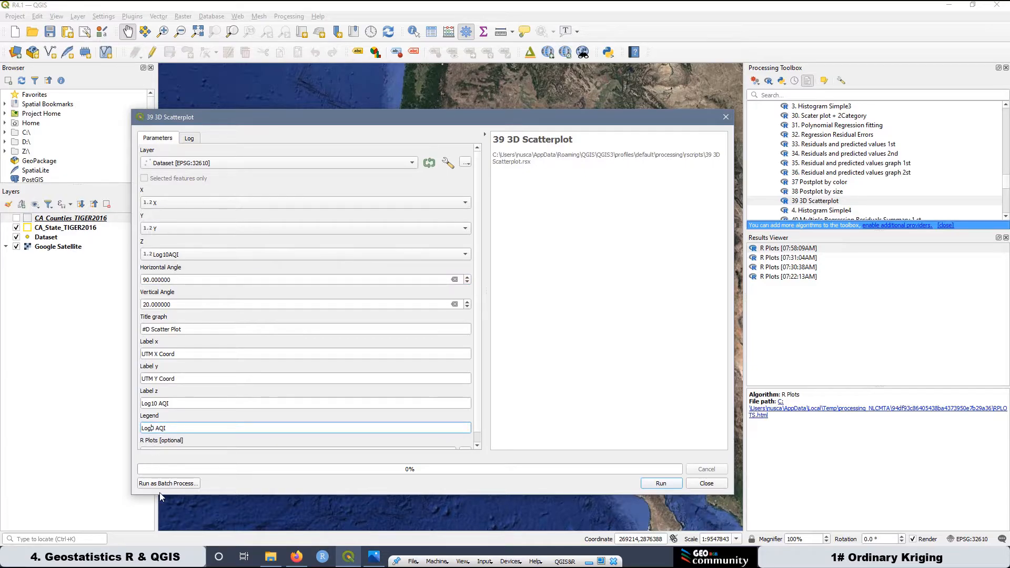
type("10")
left_click(658, 484)
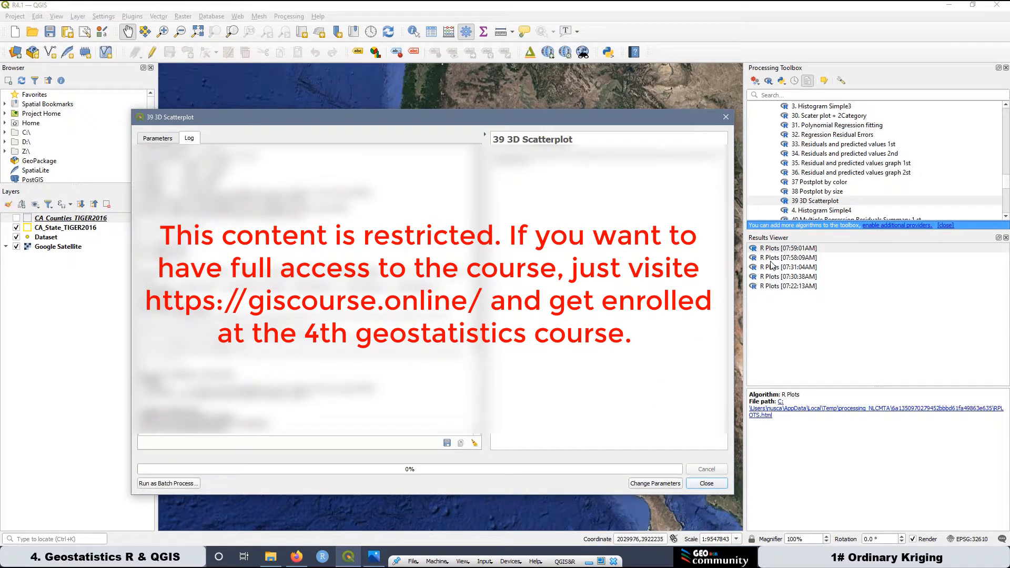
Open the newest R plot at 170% and compare the 90-degree view with the earlier 20-degree scatterplot
double_click(783, 254)
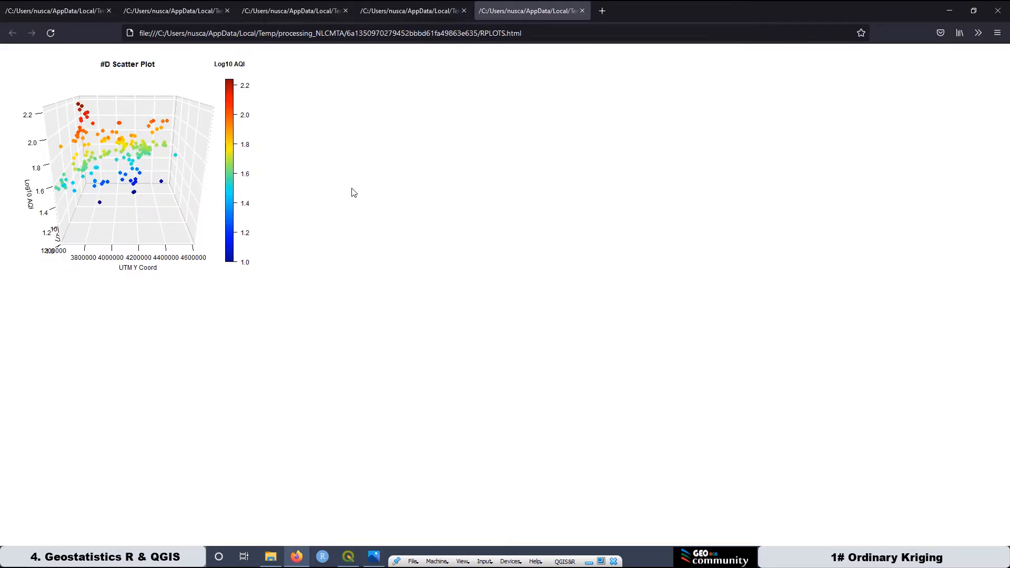
key("ctrl+plus")
key("ctrl+plus")
key("ctrl+plus")
key("ctrl+plus")
key("ctrl+plus")
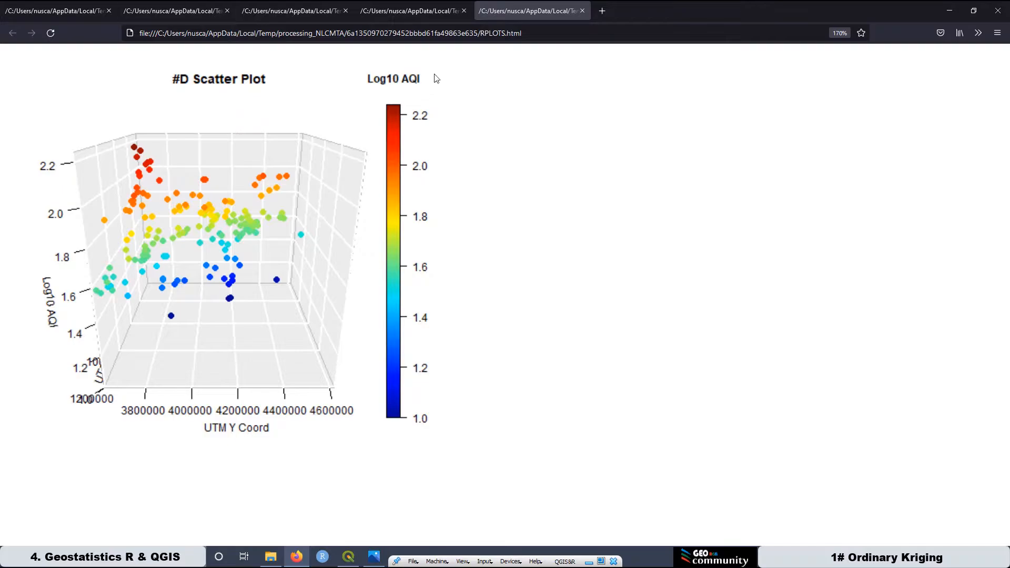
left_click(405, 11)
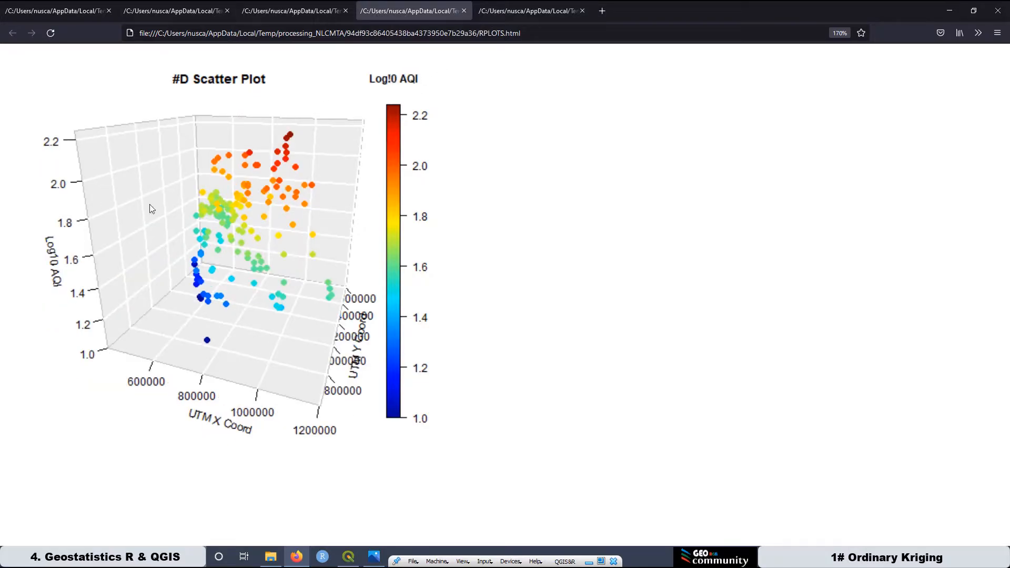
left_click(517, 12)
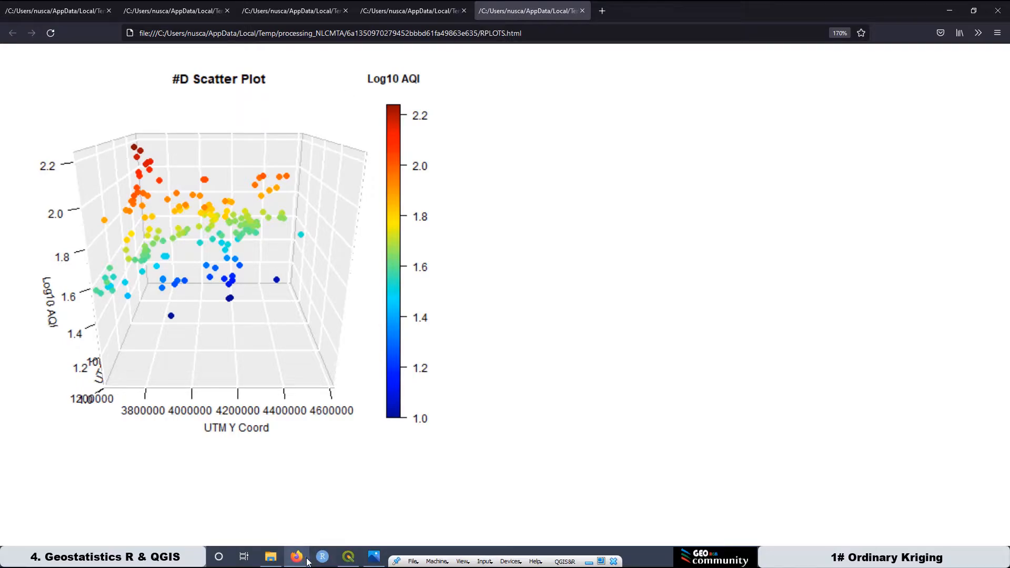
Return to QGIS and rerun the 3D scatterplot with a horizontal angle of 315 and a vertical angle of 90
left_click(348, 556)
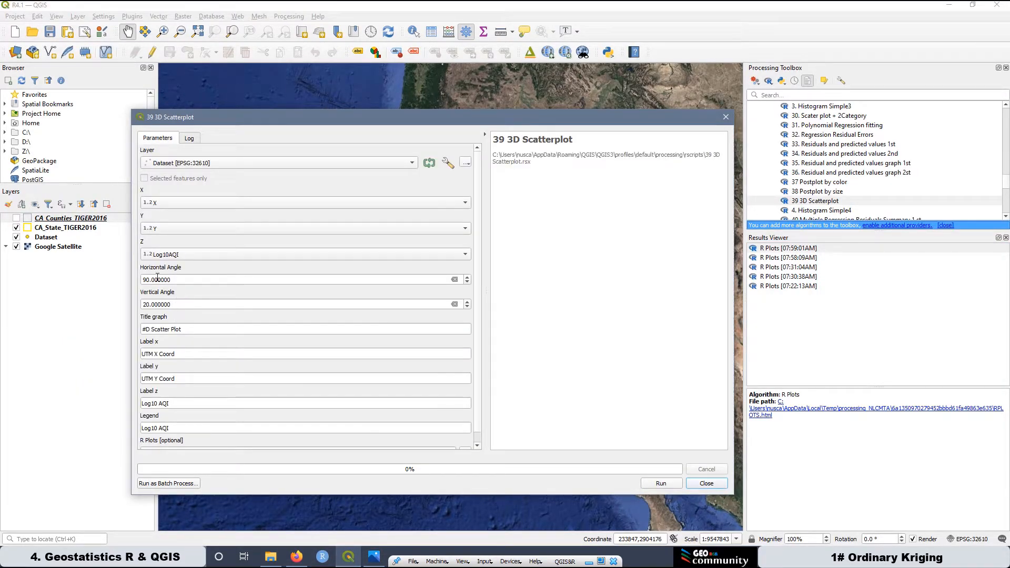
double_click(157, 278)
type("315")
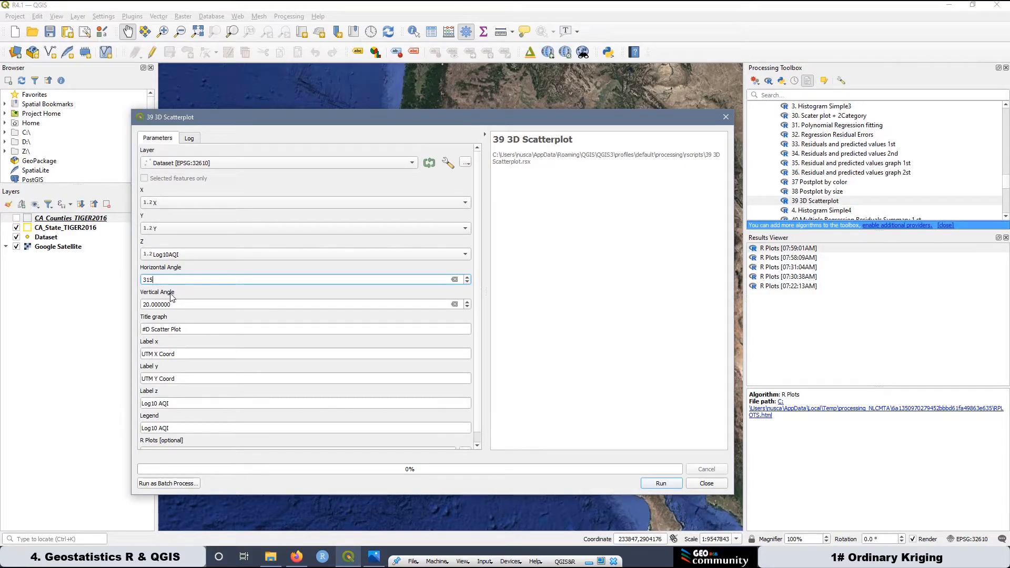
key("Tab")
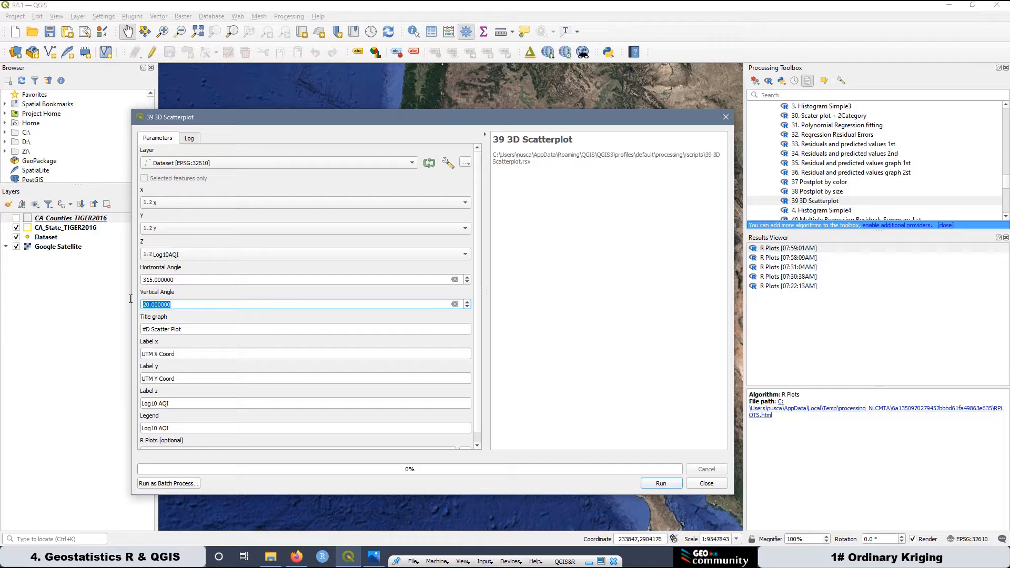
type("90")
left_click(657, 483)
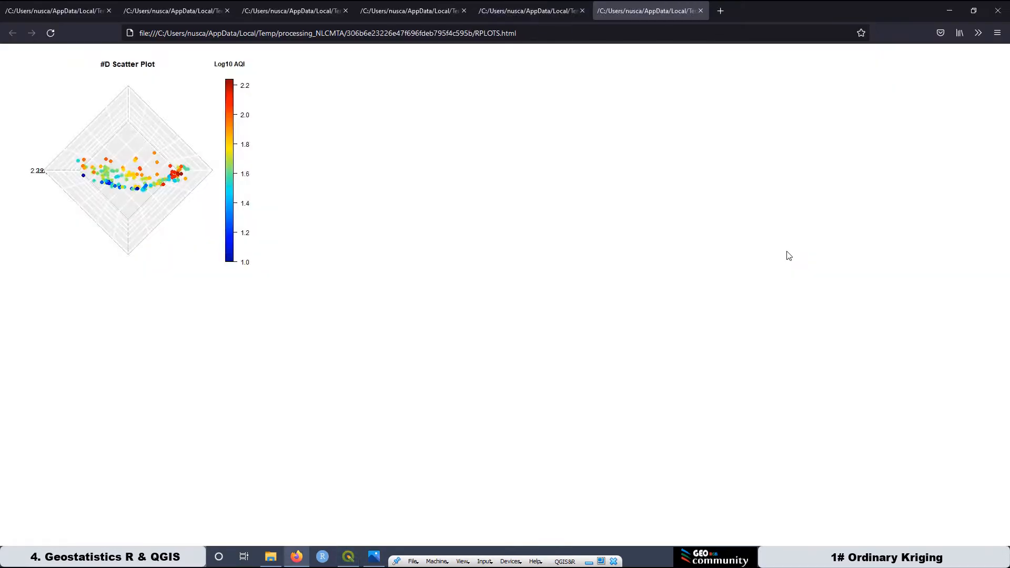
Enlarge the top-down scatterplot to 200% and compare it with the two earlier 3D views in the browser
key("ctrl+plus")
key("ctrl+plus")
key("ctrl+plus")
key("ctrl+plus")
key("ctrl+plus")
key("ctrl+plus")
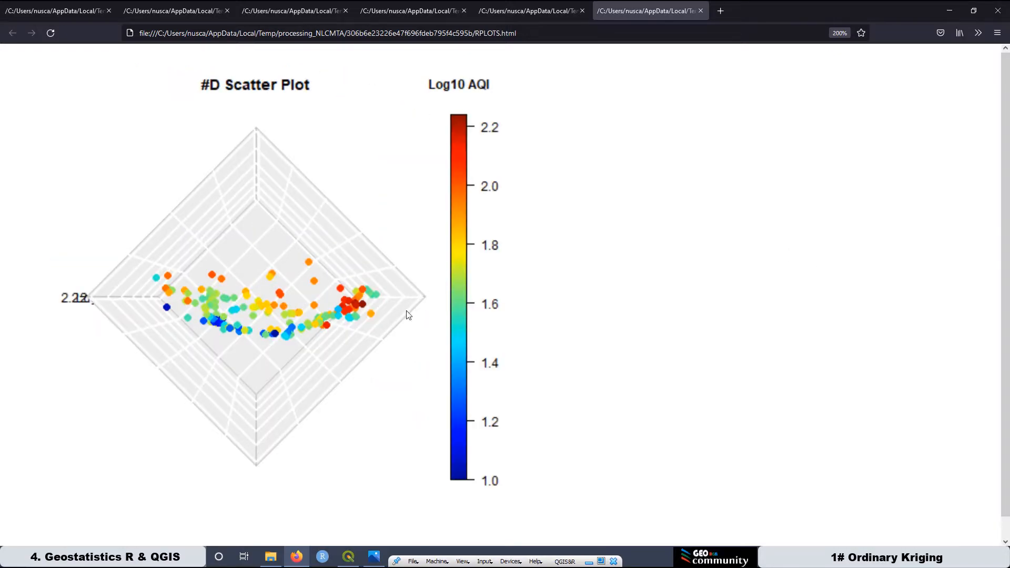
left_click(544, 11)
left_click(413, 13)
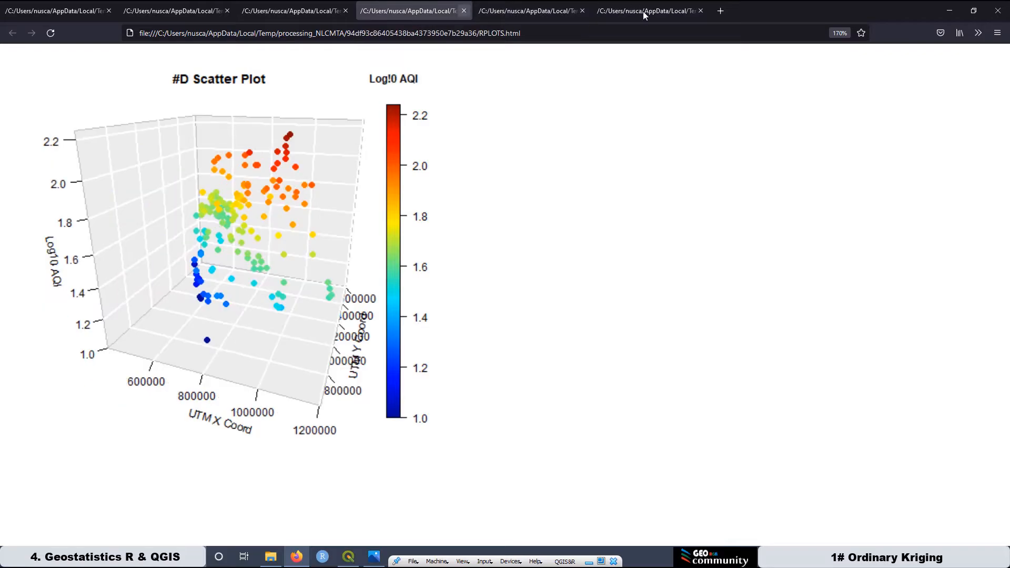
left_click(636, 12)
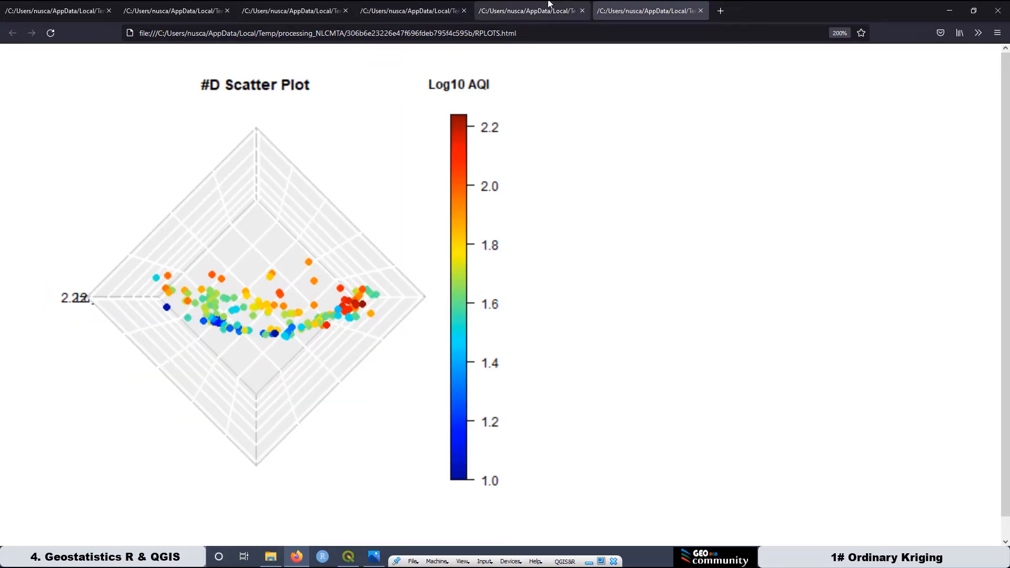
Review the two earlier 3D scatterplot views in the browser, and return to QGIS to close the 3D Scatterplot dialog
left_click(523, 14)
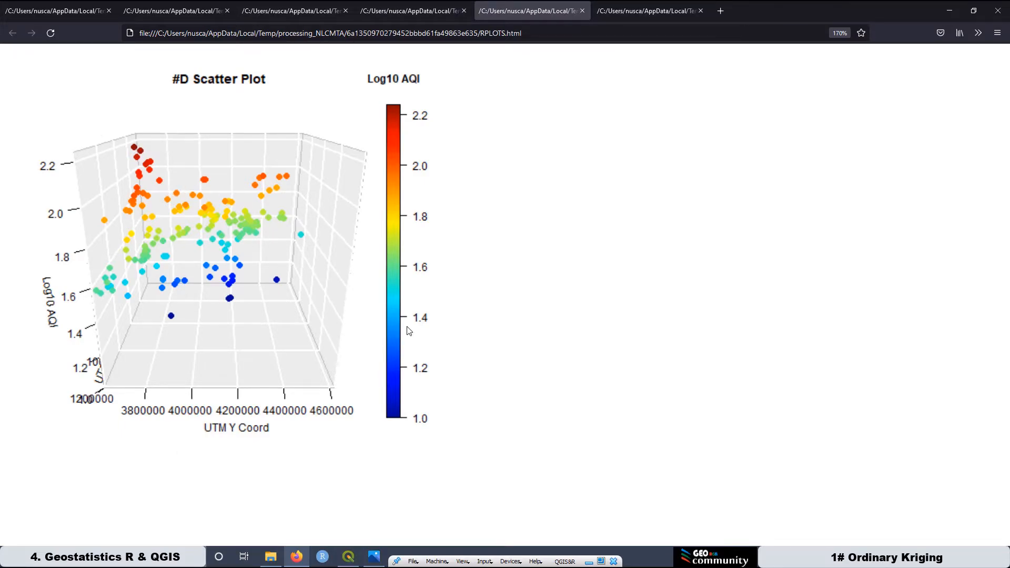
left_click(418, 10)
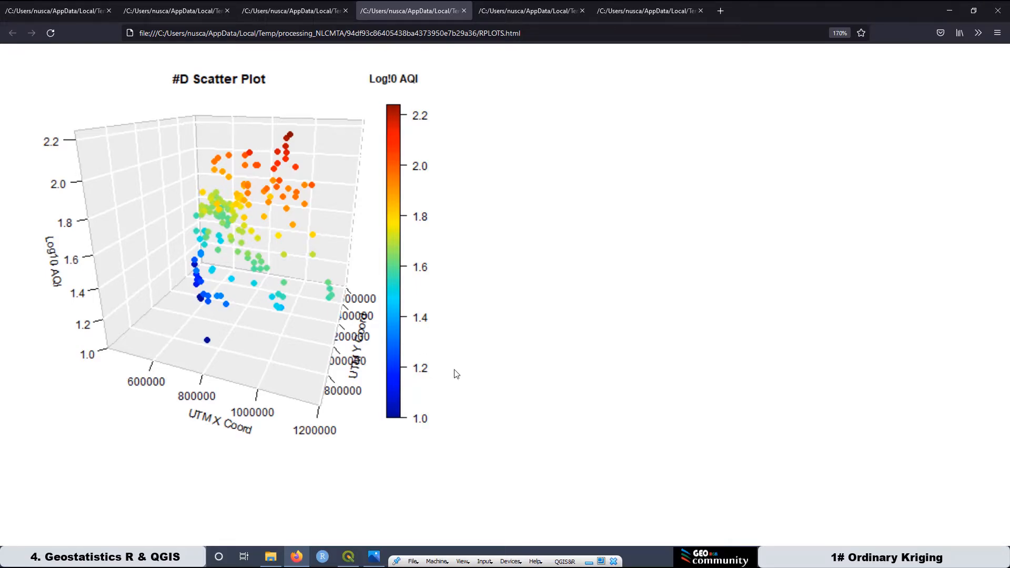
left_click(347, 558)
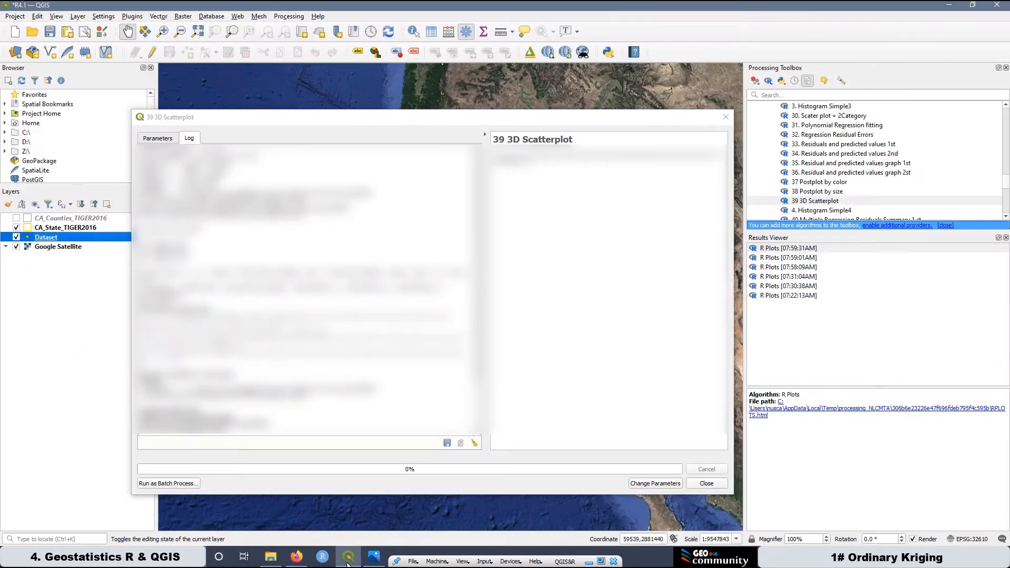
left_click(726, 118)
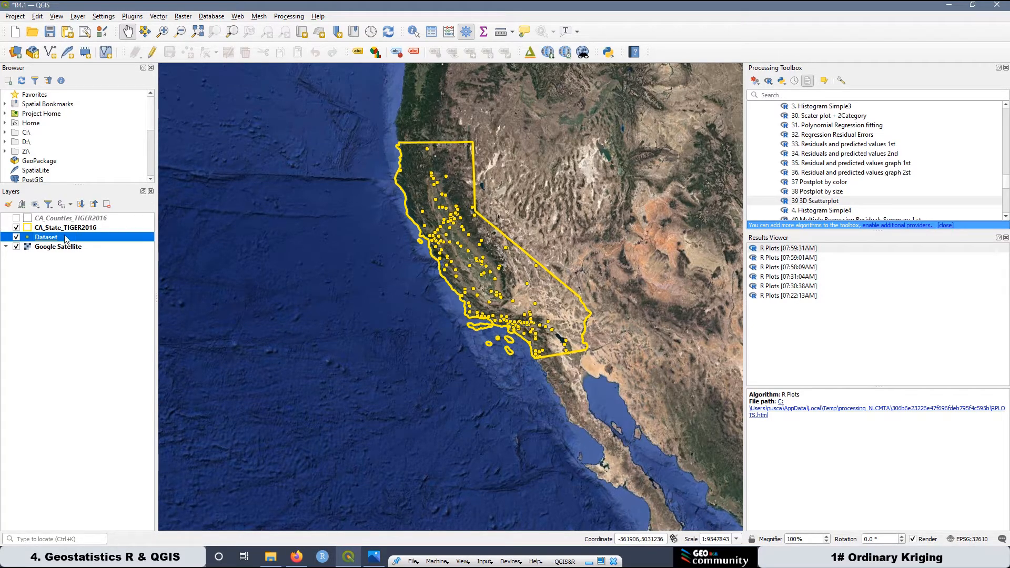
Export the Dataset layer as an ESRI Shapefile named Dataset_graduated.shp in the Shapefiles folder and add it to the map
right_click(57, 240)
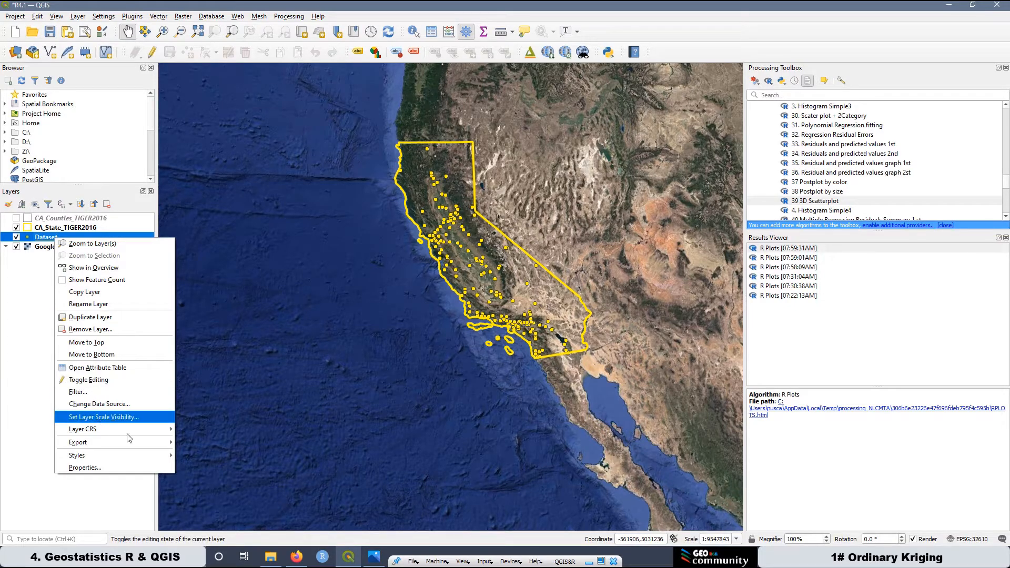
mouse_move(134, 443)
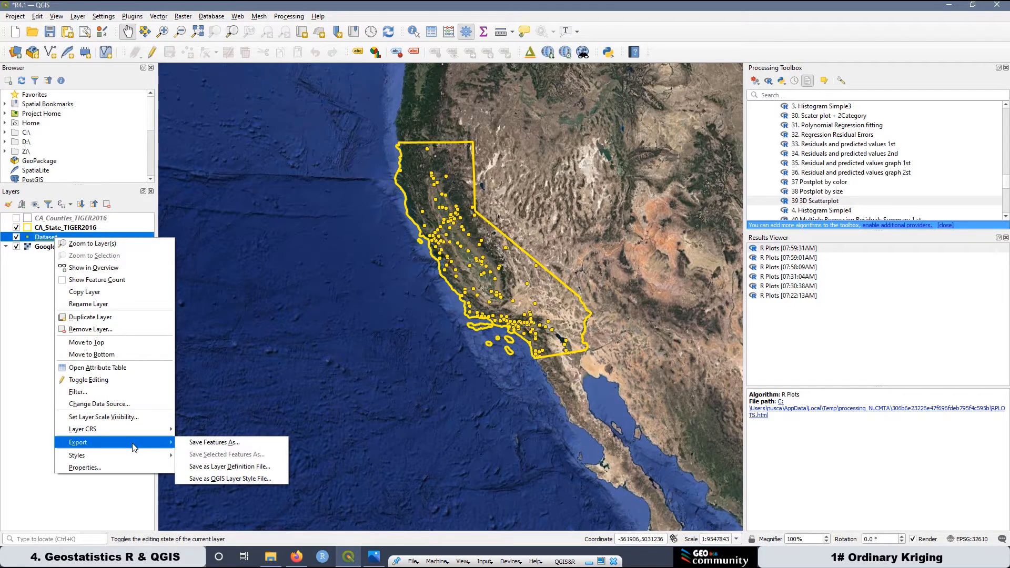
left_click(244, 440)
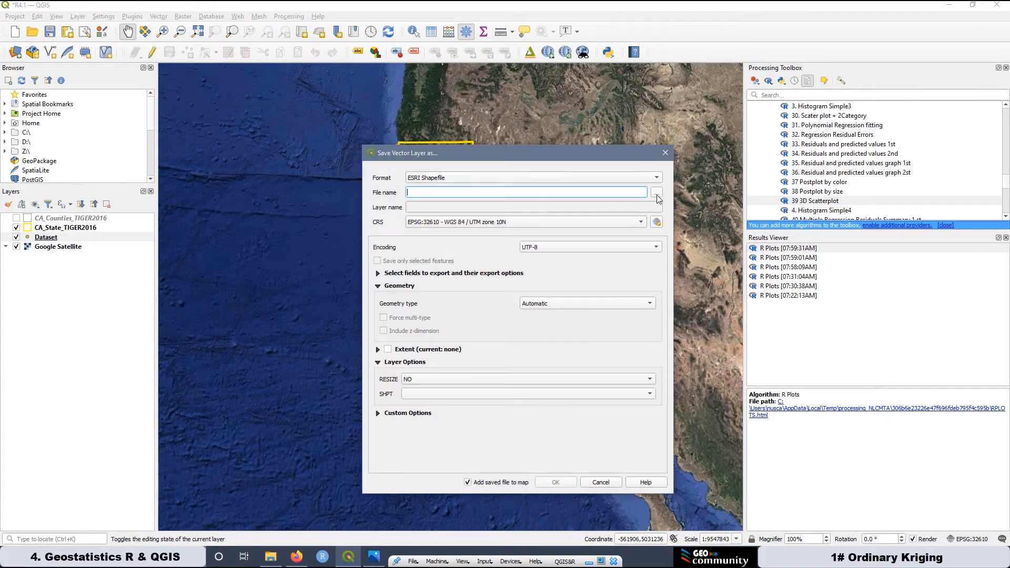
left_click(656, 194)
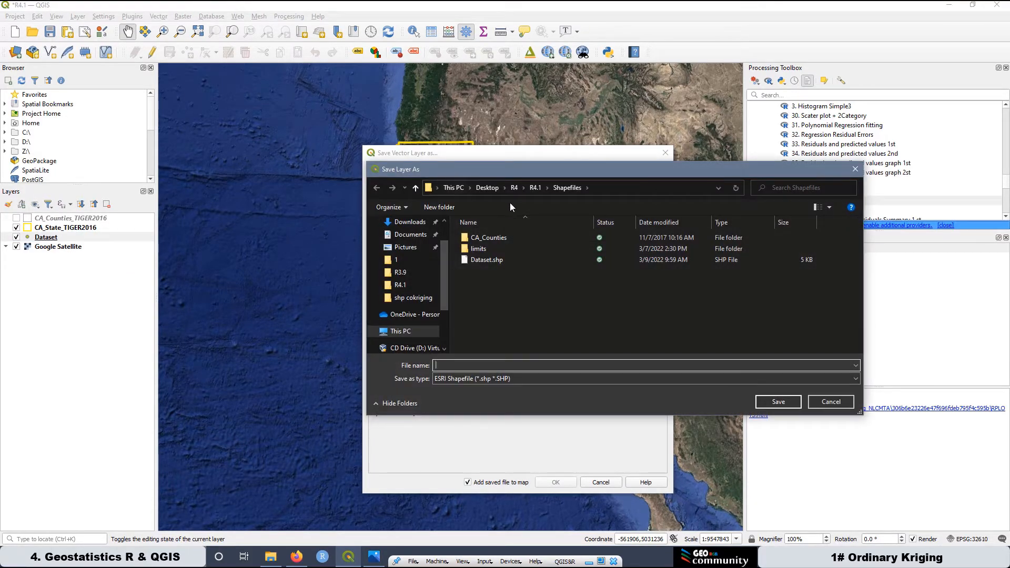
left_click(488, 259)
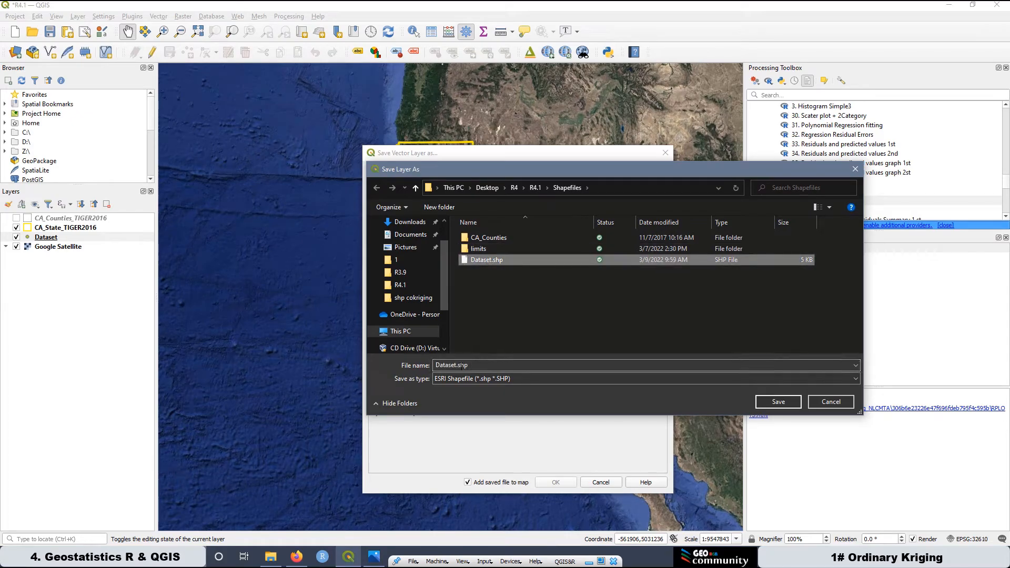
left_click(457, 365)
left_click(457, 366)
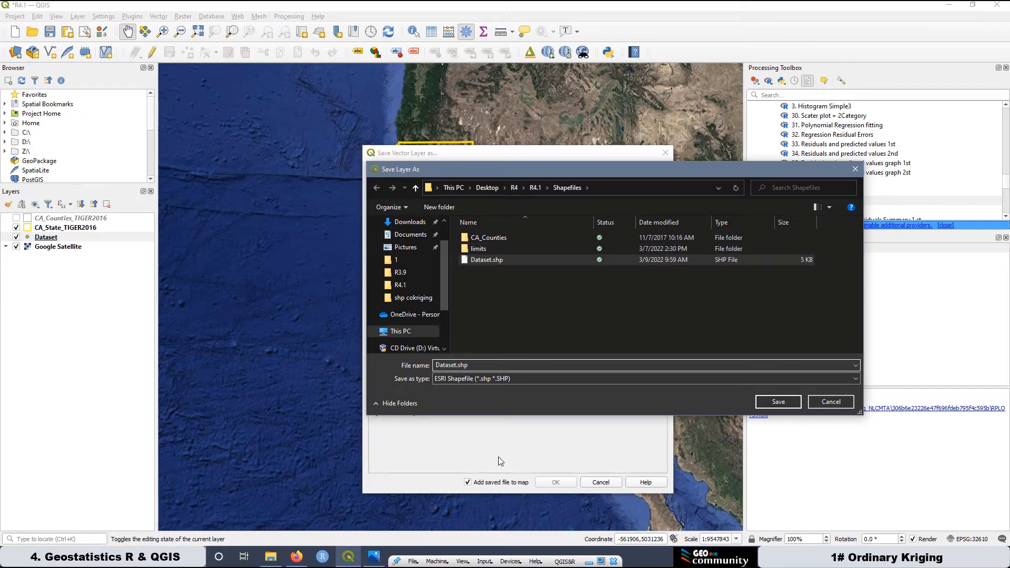
type("_grad")
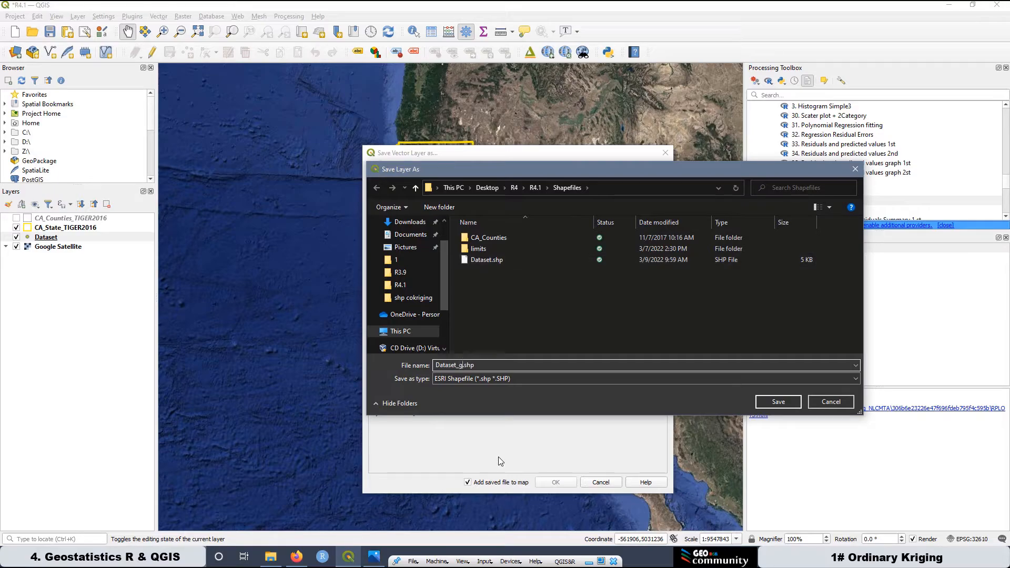
type("uated")
left_click(771, 402)
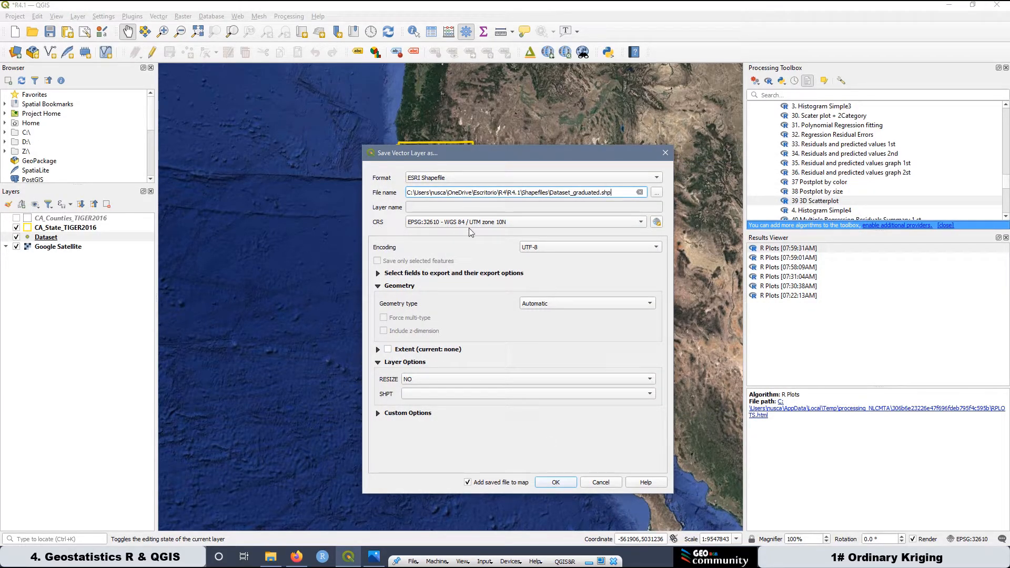
left_click(556, 482)
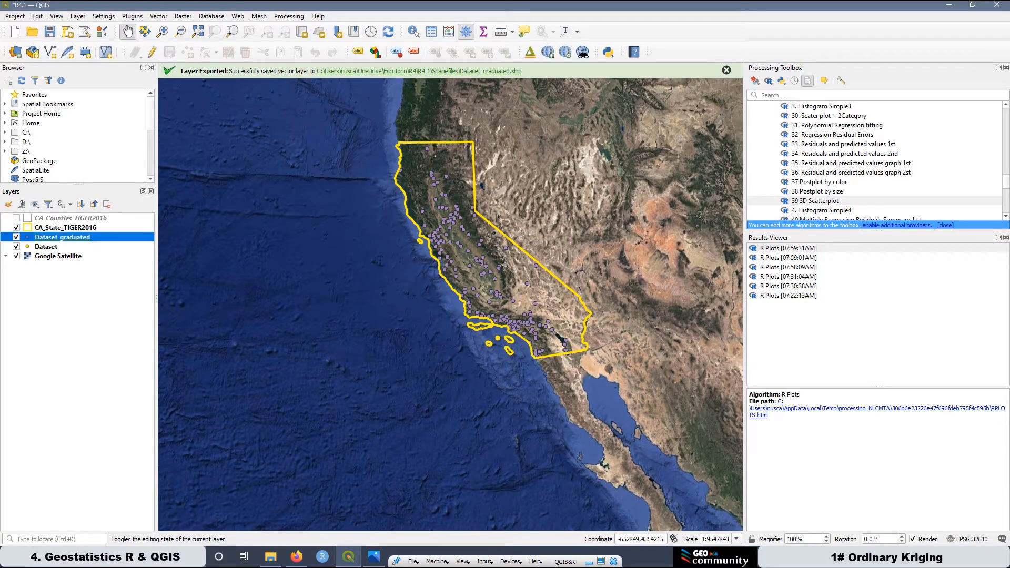
Open the symbology of the Dataset_graduated layer and switch it to Graduated, using the AQI field as value
right_click(63, 240)
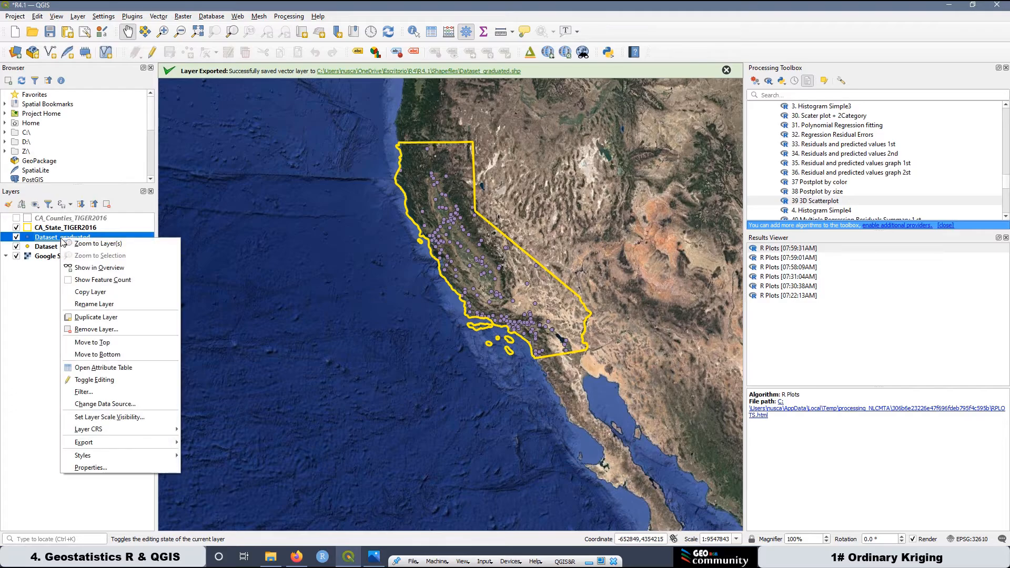
left_click(117, 468)
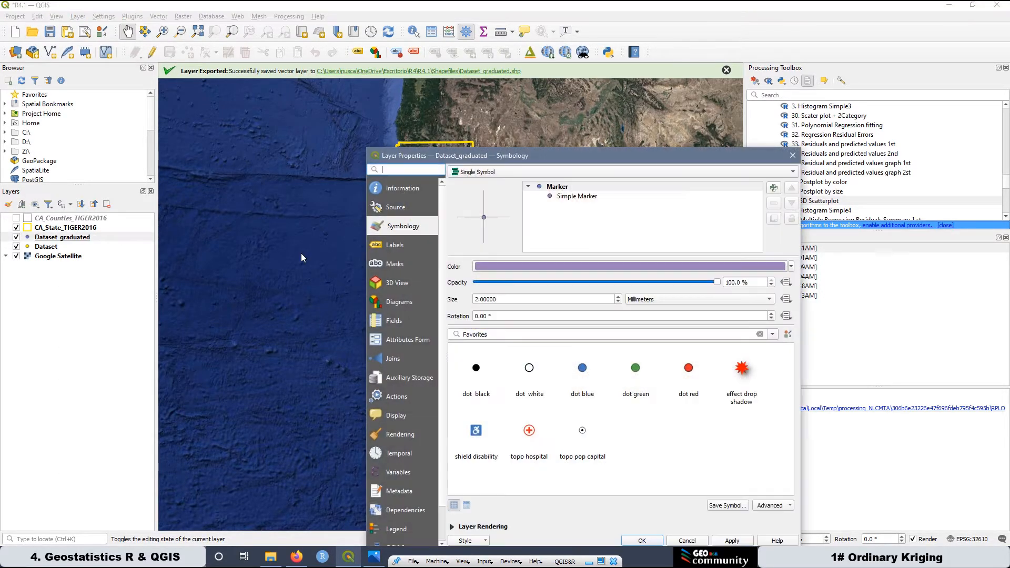
left_click(568, 196)
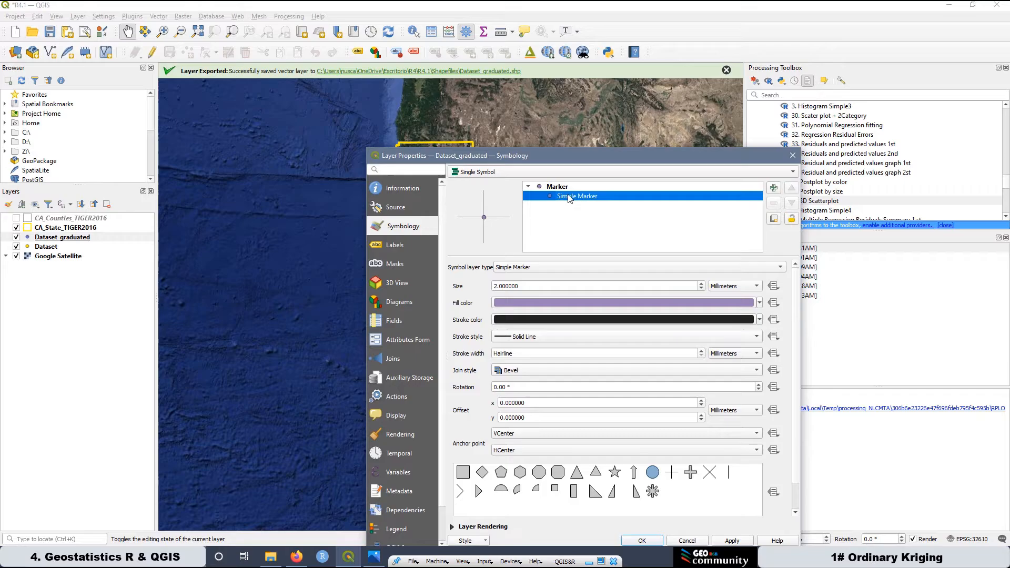
left_click(479, 173)
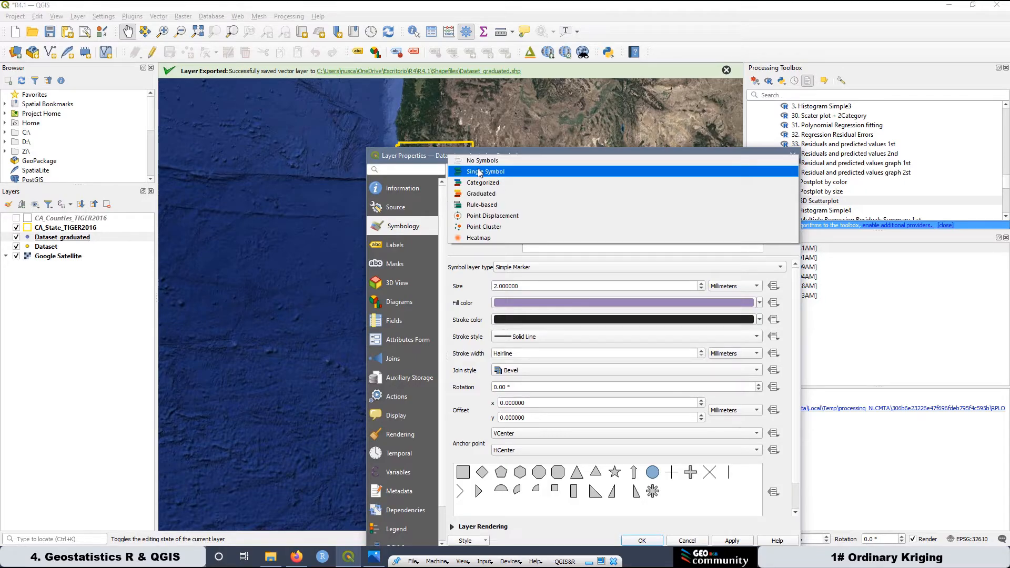
left_click(489, 195)
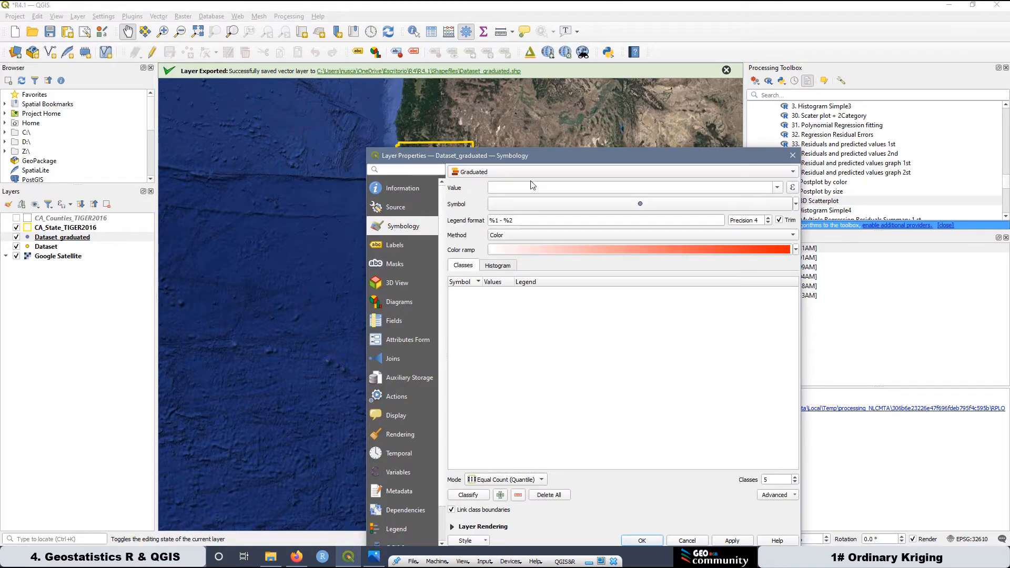
left_click(775, 188)
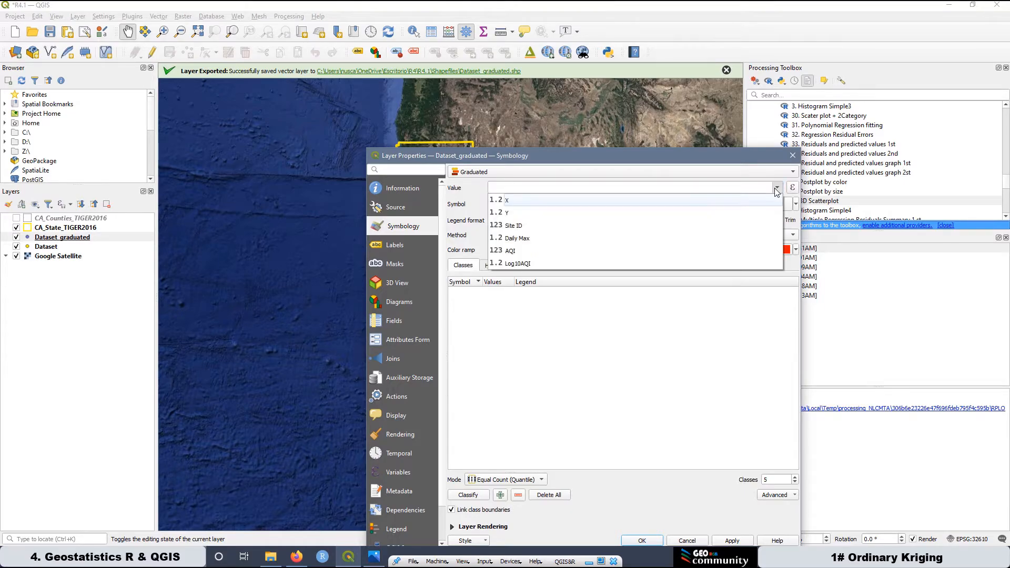
left_click(508, 251)
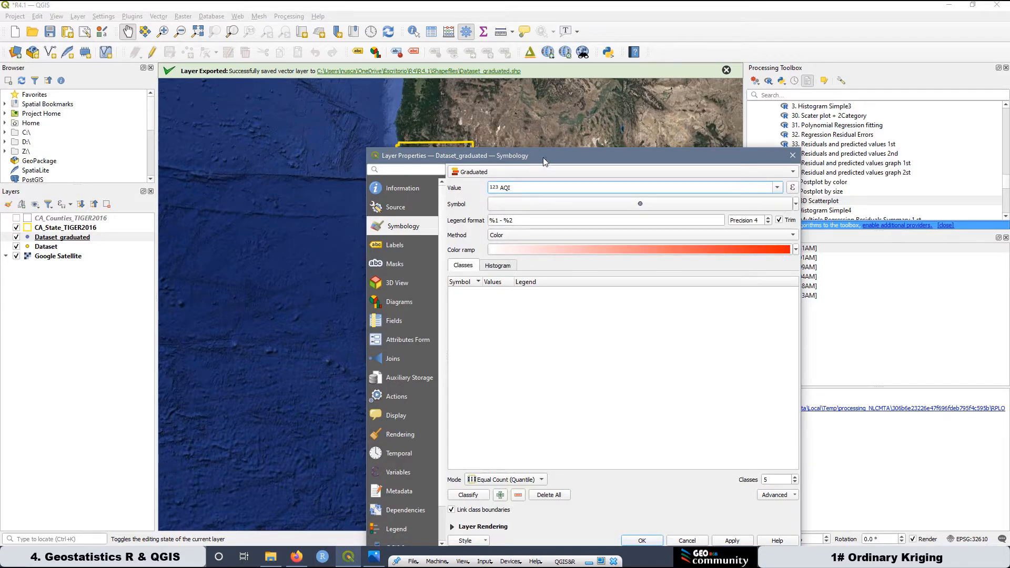
Classify the AQI values by Equal Interval and reduce the number of classes to 4
left_click_drag(542, 157, 681, 94)
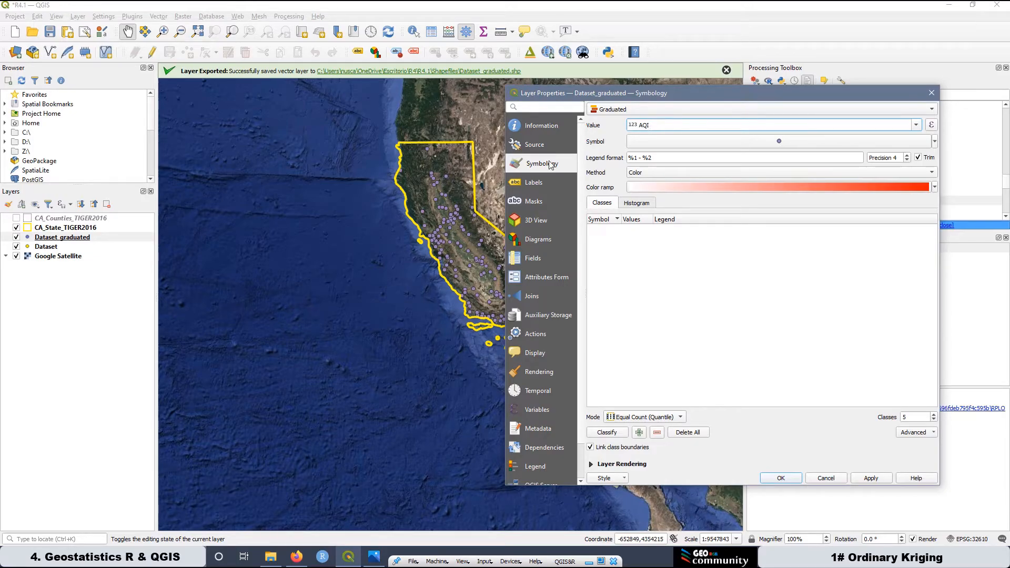
left_click_drag(711, 90, 494, 108)
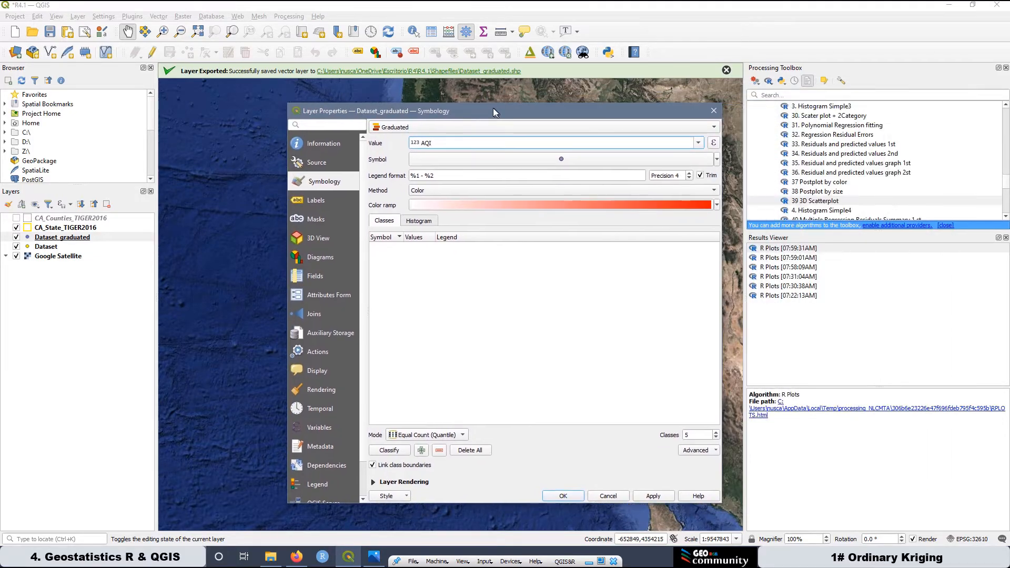
left_click(413, 434)
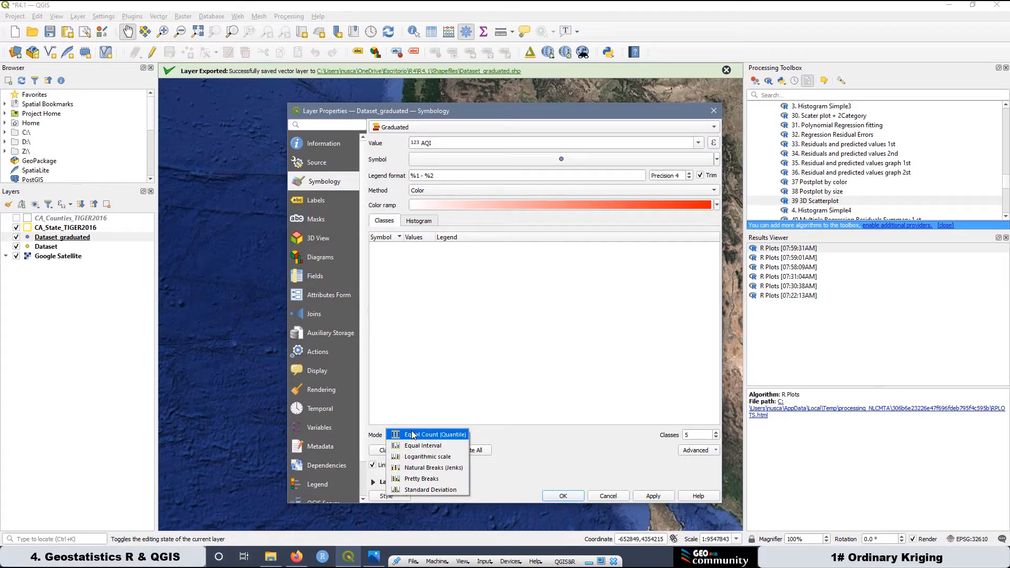
left_click(424, 446)
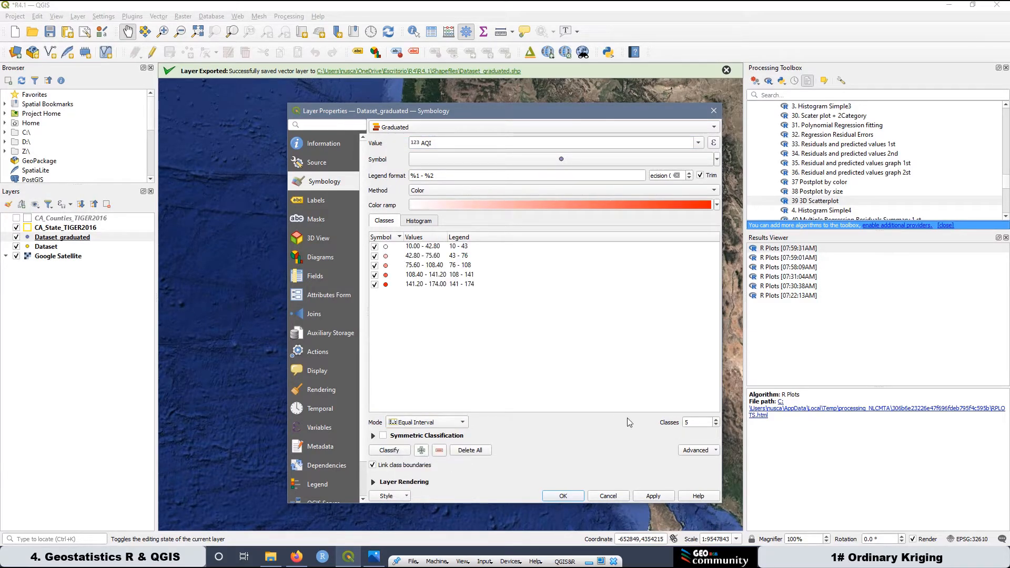
left_click(716, 424)
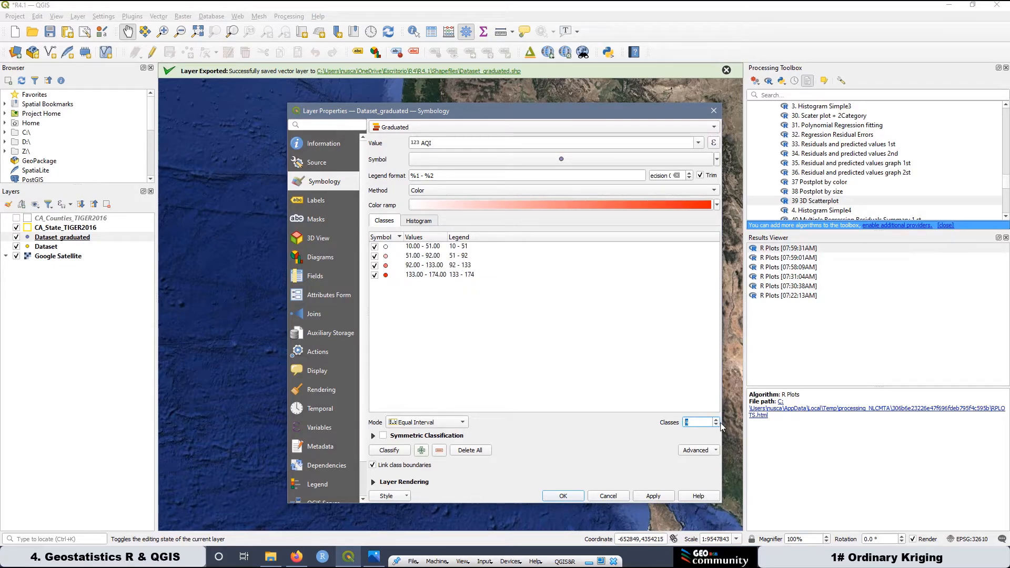
Set the bounds of the first AQI class to 0 and 50
double_click(419, 247)
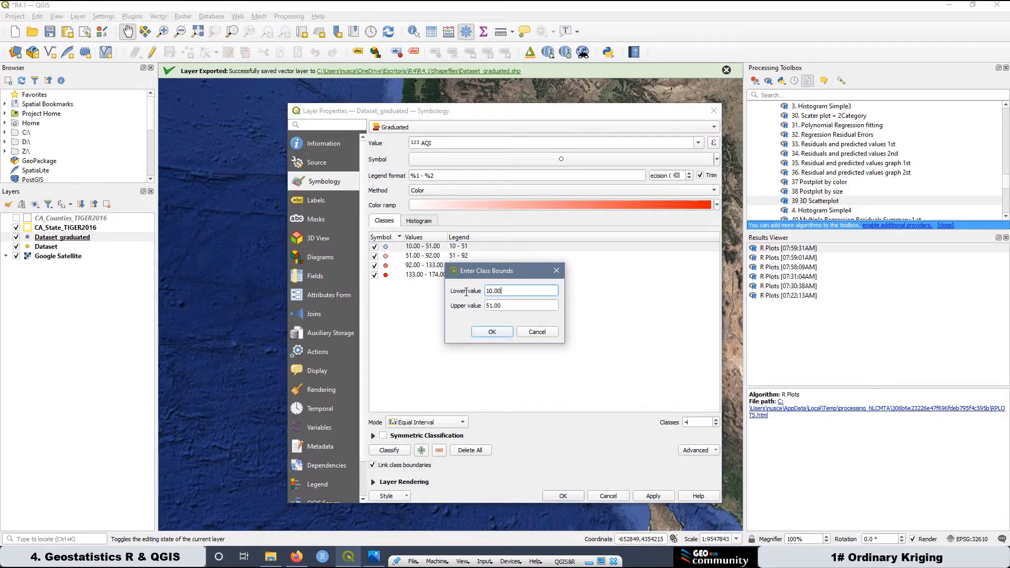
left_click_drag(466, 292, 440, 290)
type("0")
left_click(513, 305)
left_click_drag(513, 305, 463, 298)
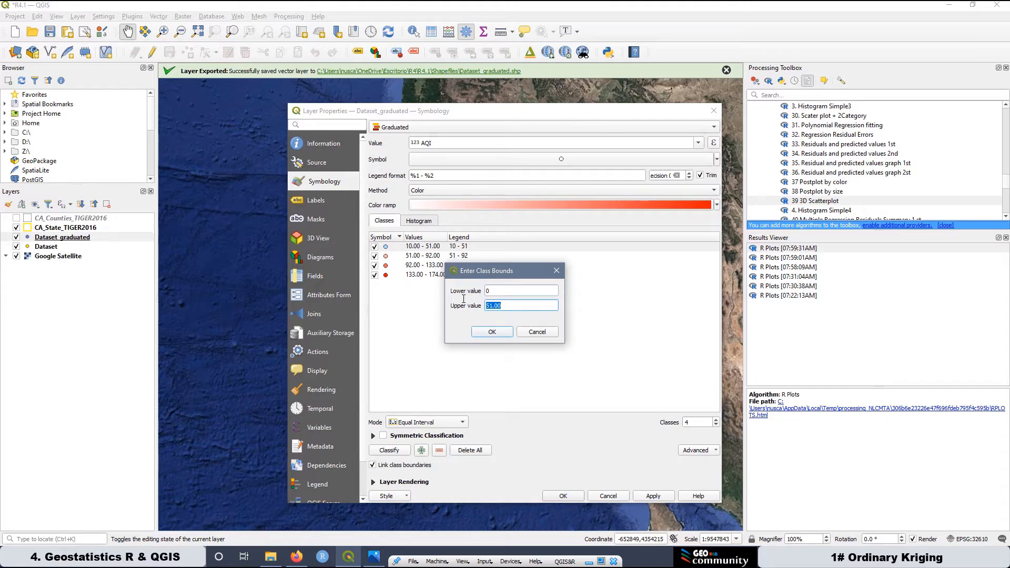
type("50")
left_click(503, 332)
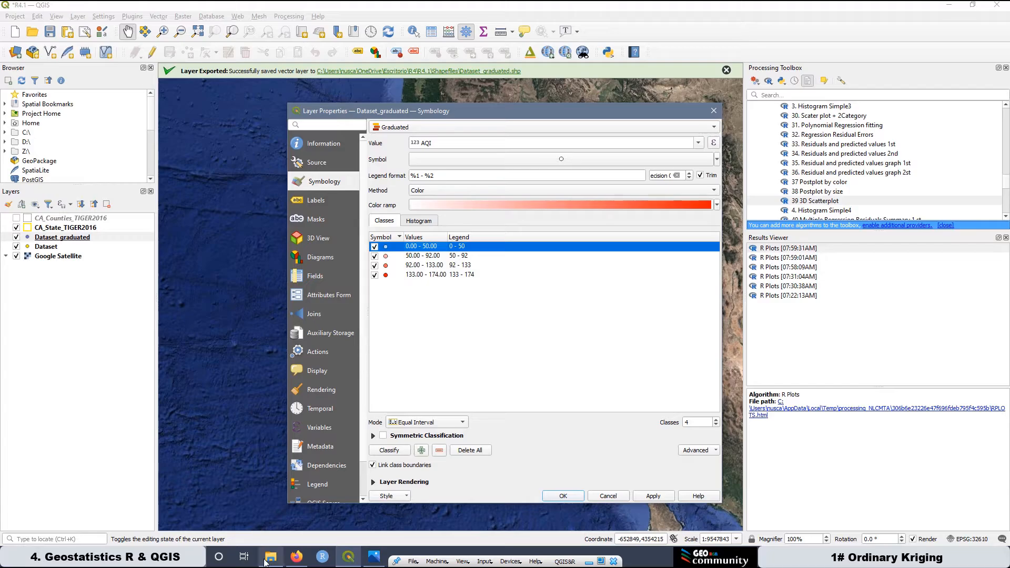
Open AQI.jpg from the R4.1 folder to check the official AQI index ranges, and return to the layer's symbology in QGIS
left_click(271, 557)
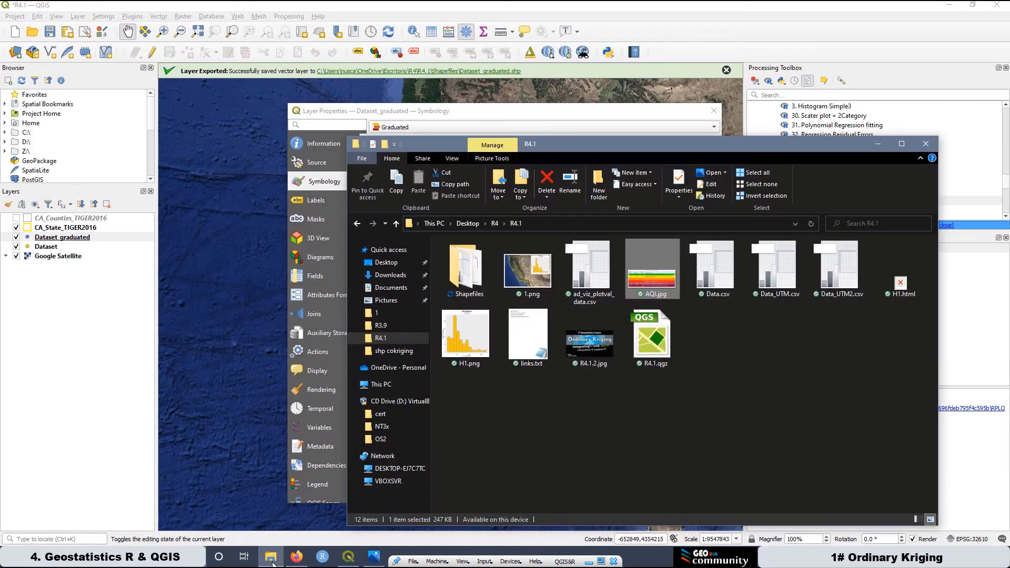
double_click(655, 280)
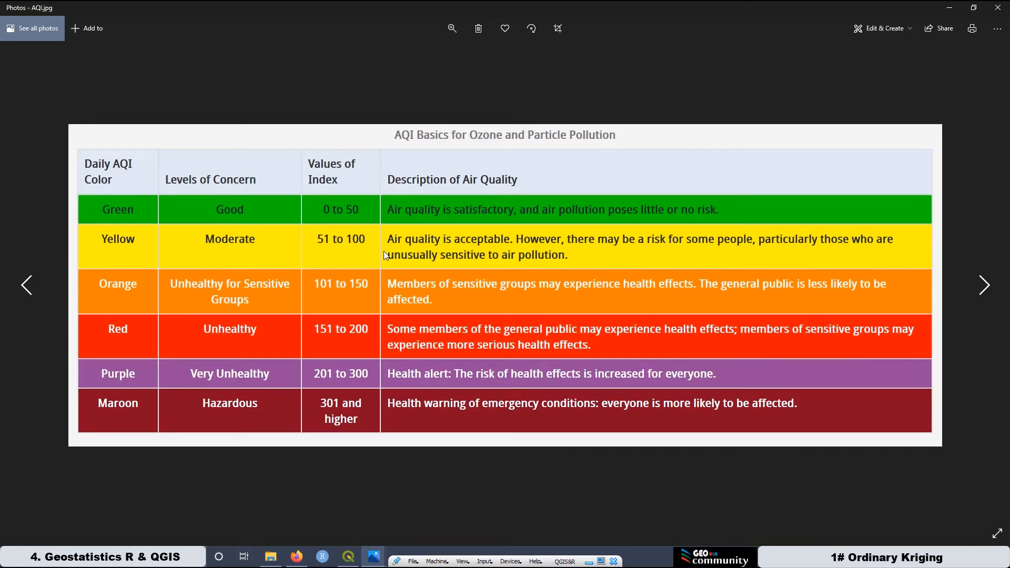
left_click(944, 11)
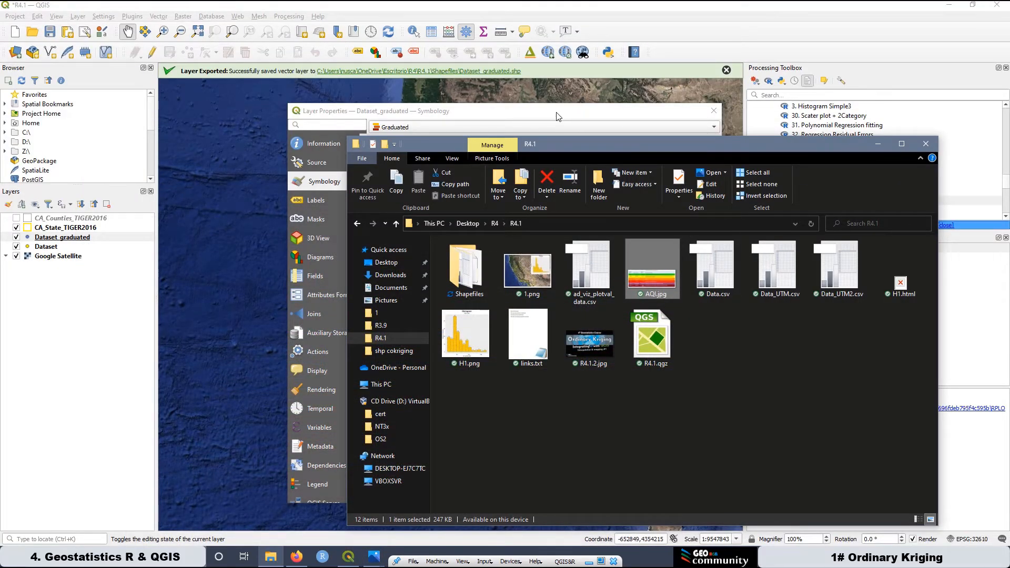
left_click(558, 116)
Set the bounds of the second AQI class to 51 and 100
double_click(410, 257)
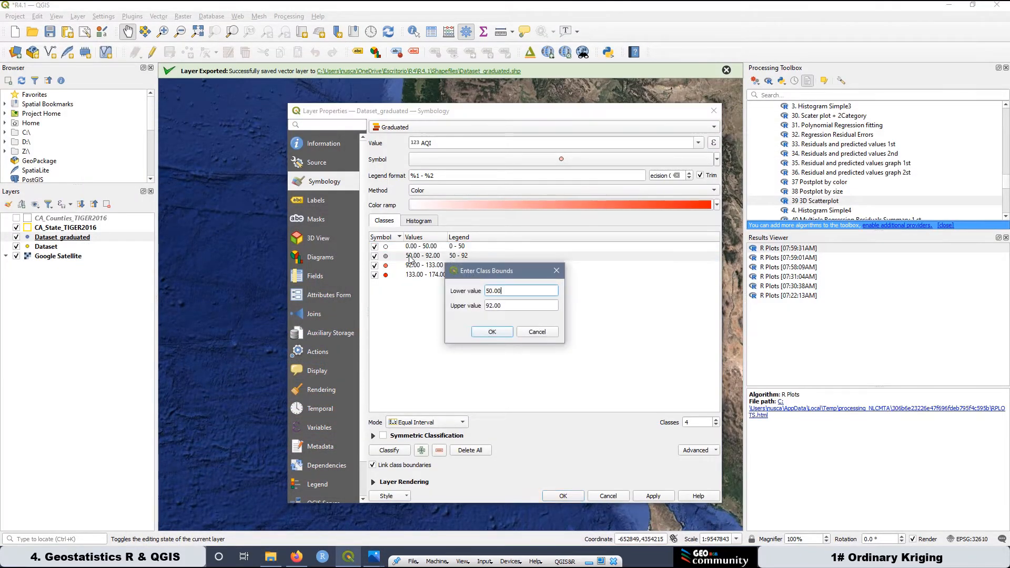
left_click_drag(474, 291, 470, 289)
type("51")
left_click_drag(496, 304, 451, 306)
type("100")
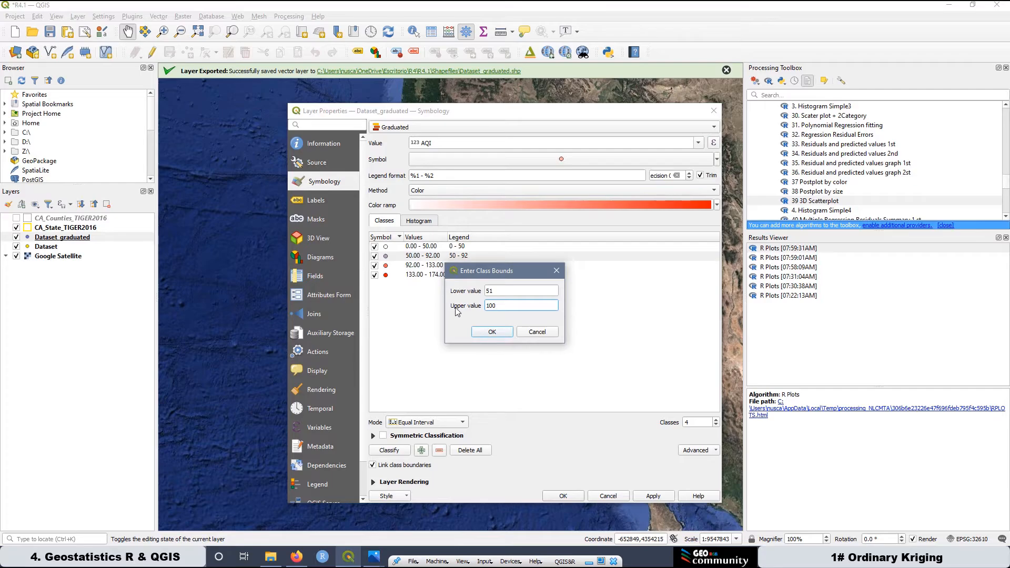
left_click(494, 332)
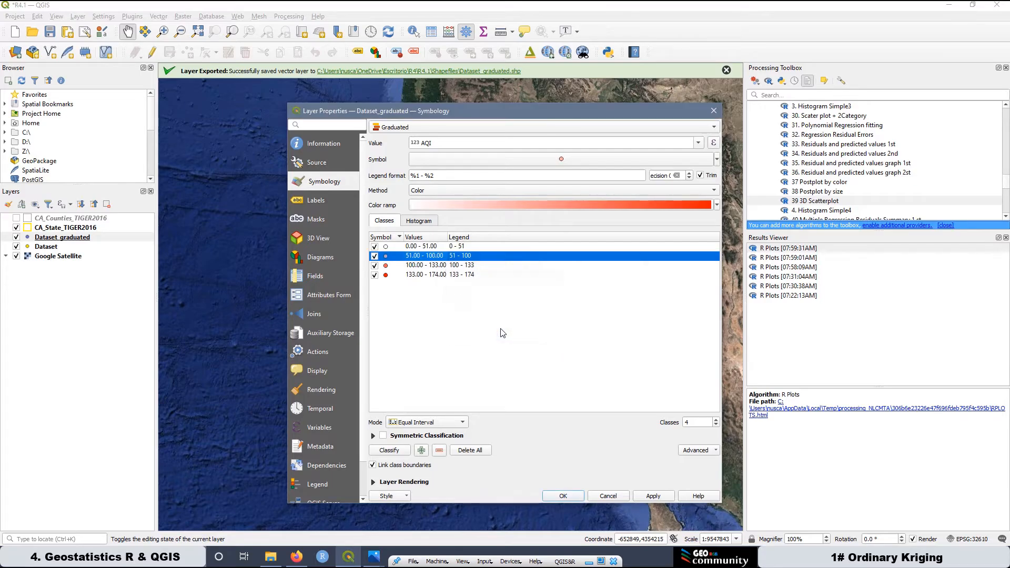
Set the bounds of the third AQI class to 101 and 150
double_click(412, 266)
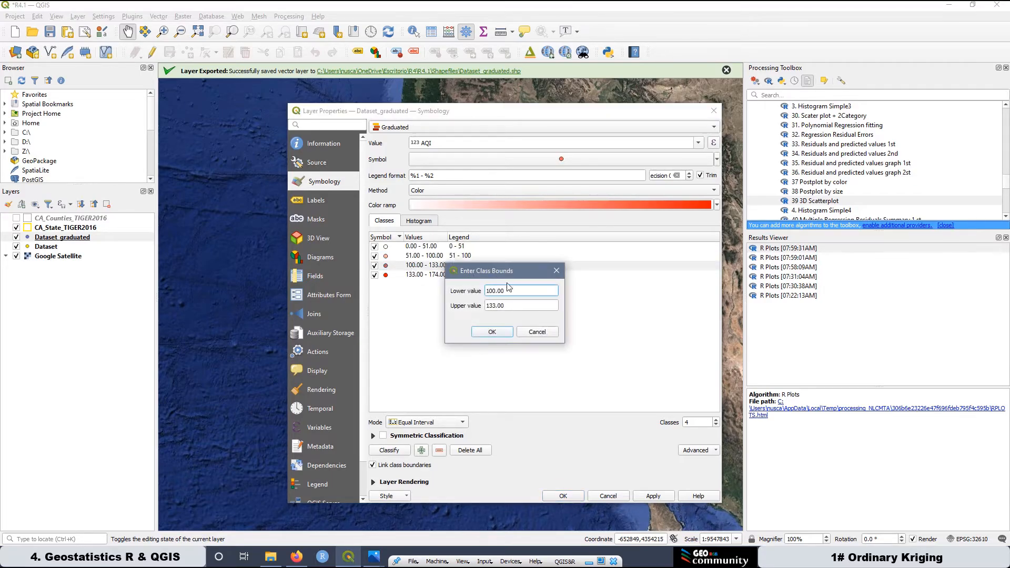
left_click_drag(511, 292, 456, 290)
type("101")
left_click_drag(510, 305, 456, 307)
type("1")
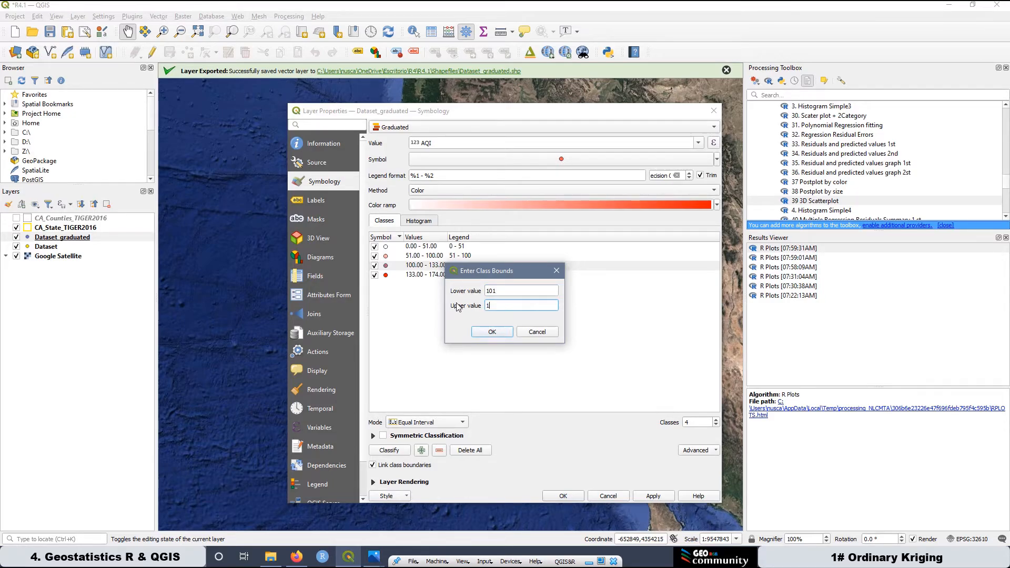
left_click(492, 333)
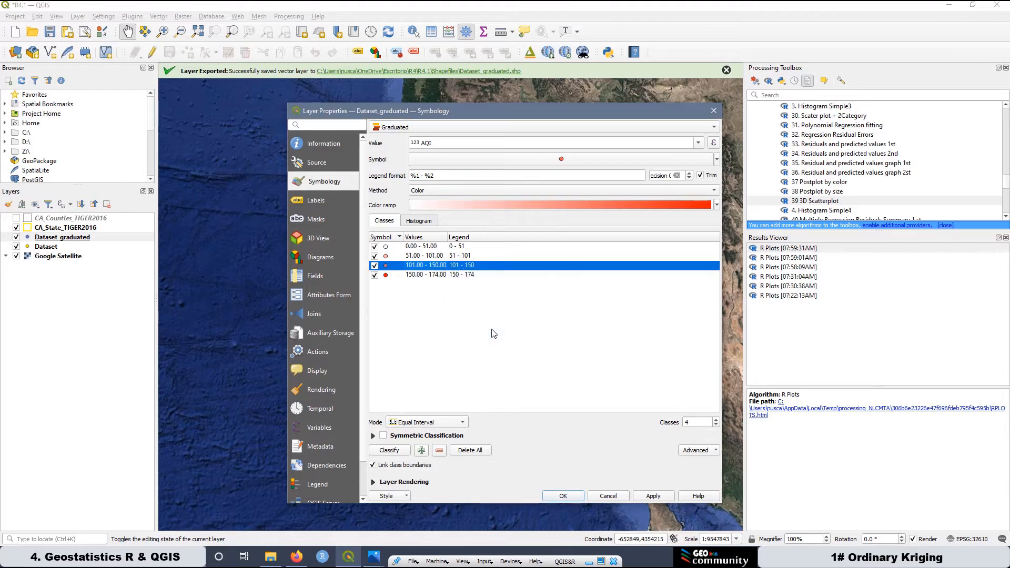
Check the index ranges in AQI.jpg in Photos, and set the fourth AQI class's bounds to 151 and 200 in QGIS
left_click(373, 556)
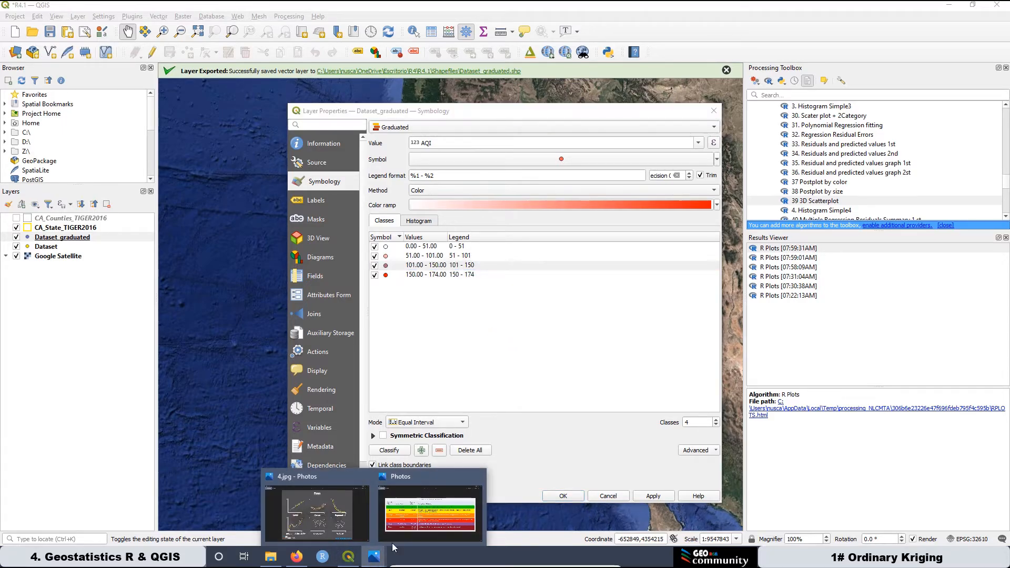
left_click(421, 528)
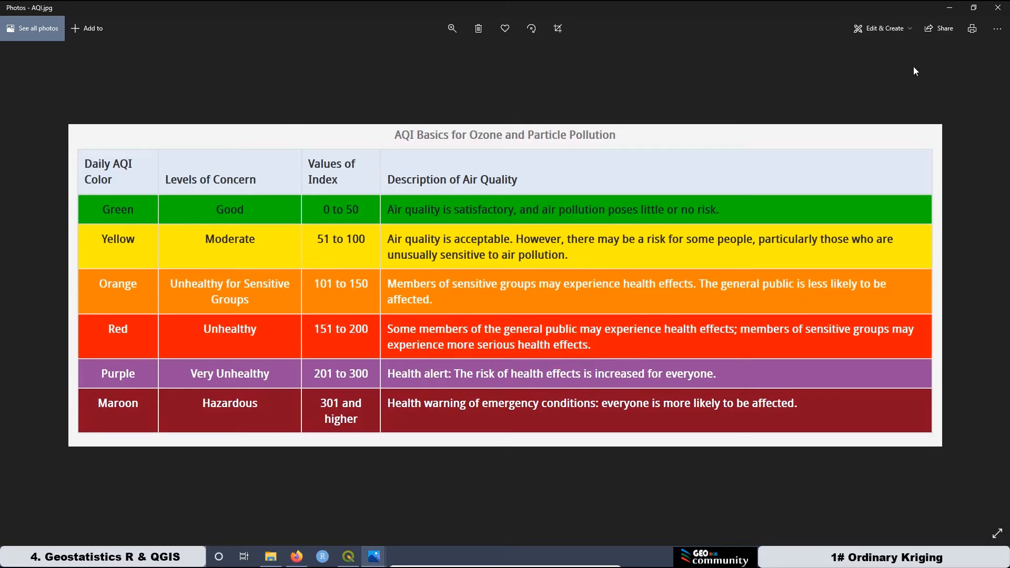
left_click(951, 5)
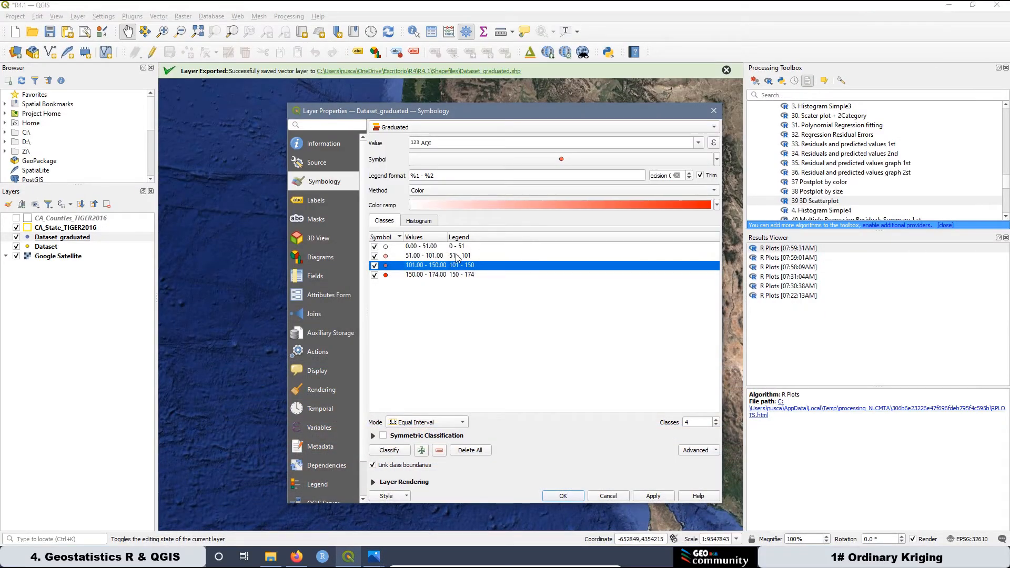
double_click(416, 274)
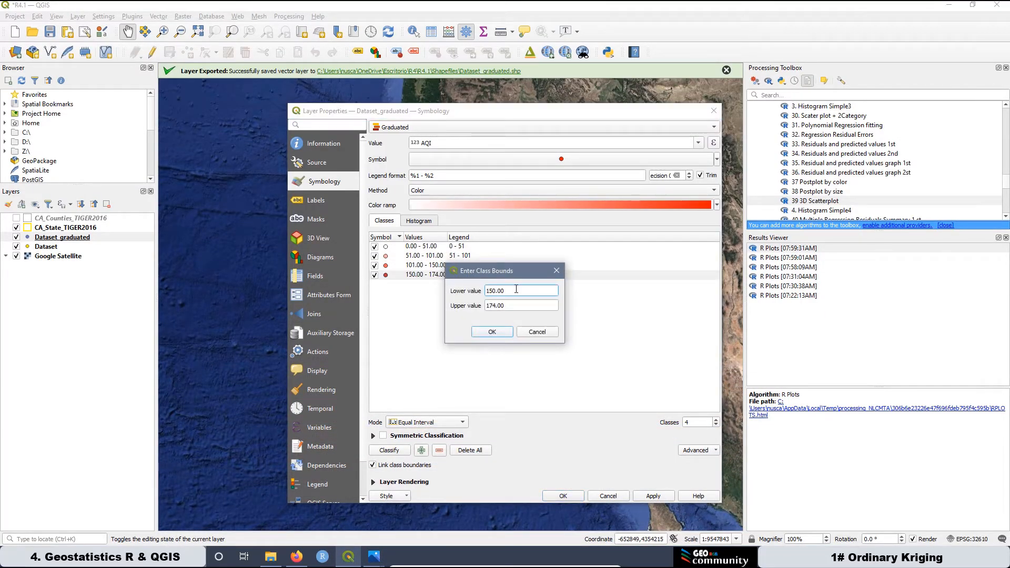
double_click(516, 288)
type("1512")
key("Tab")
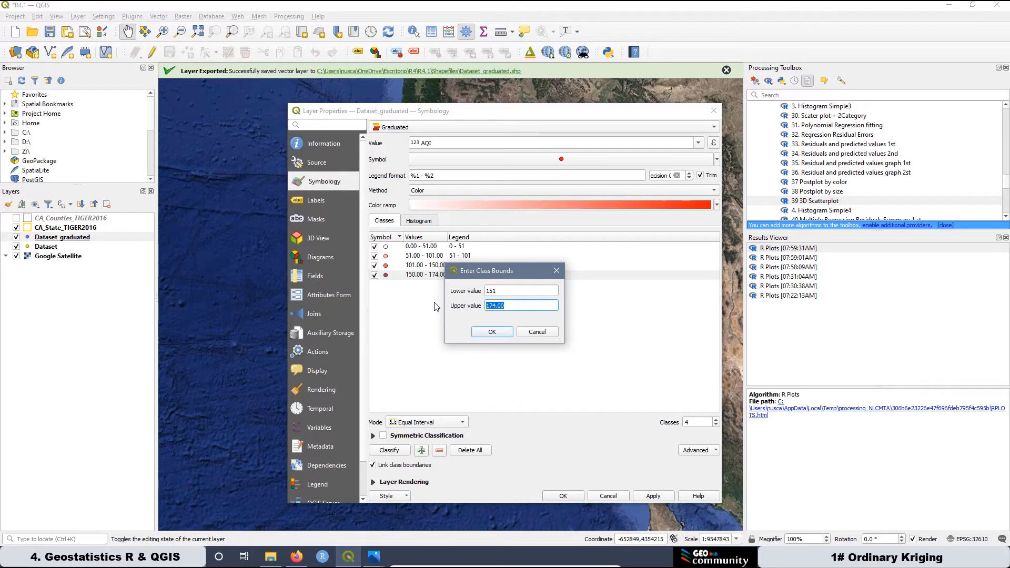
type("200")
left_click(490, 331)
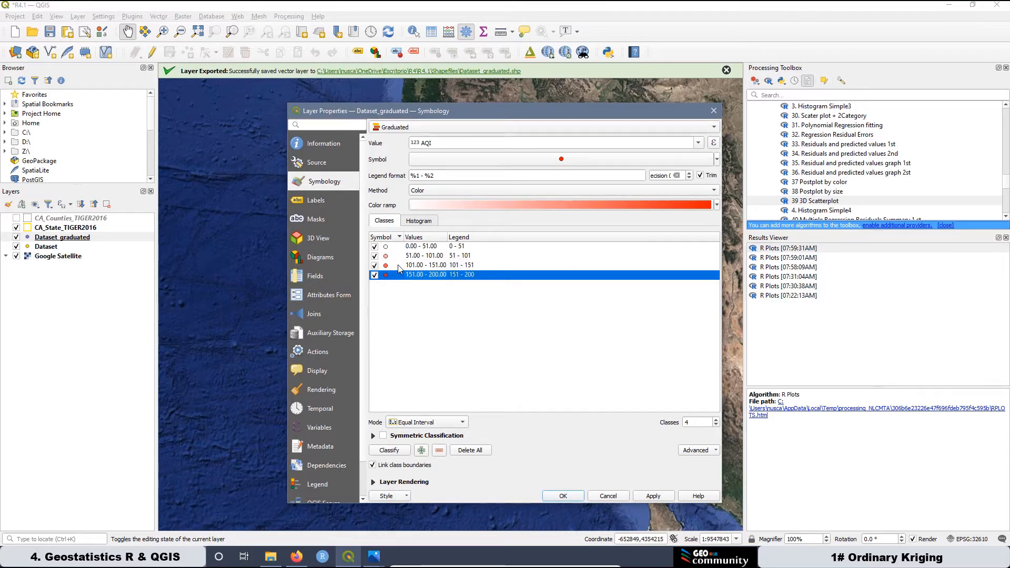
Change the stroke color of the first AQI class's simple marker to green
double_click(387, 247)
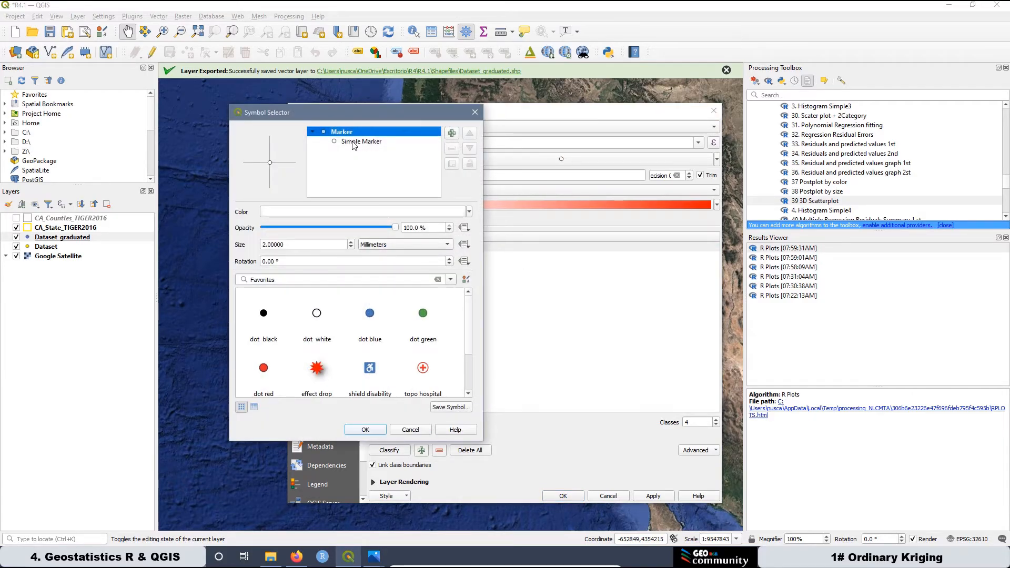
left_click(353, 142)
left_click(437, 266)
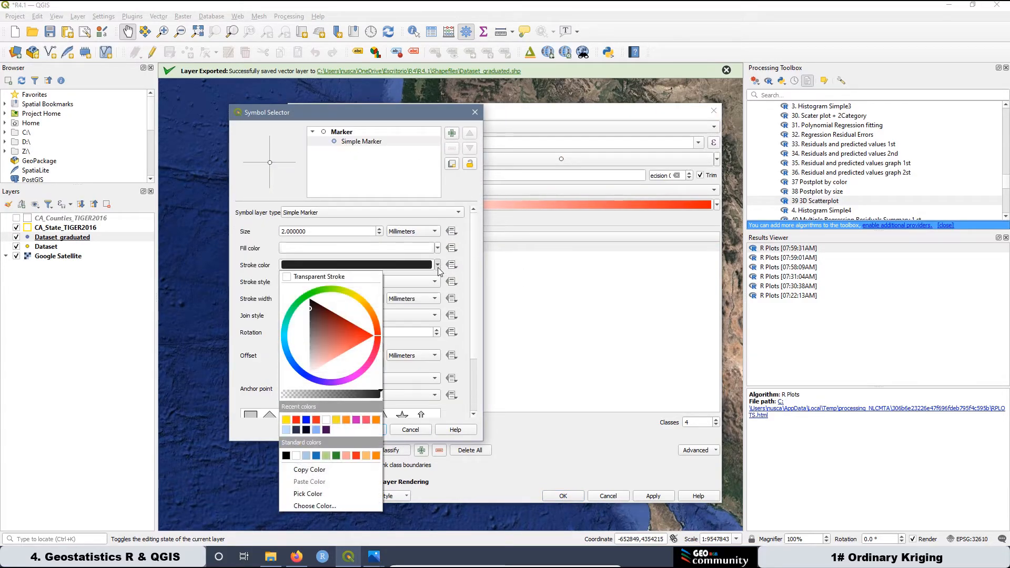
left_click(296, 309)
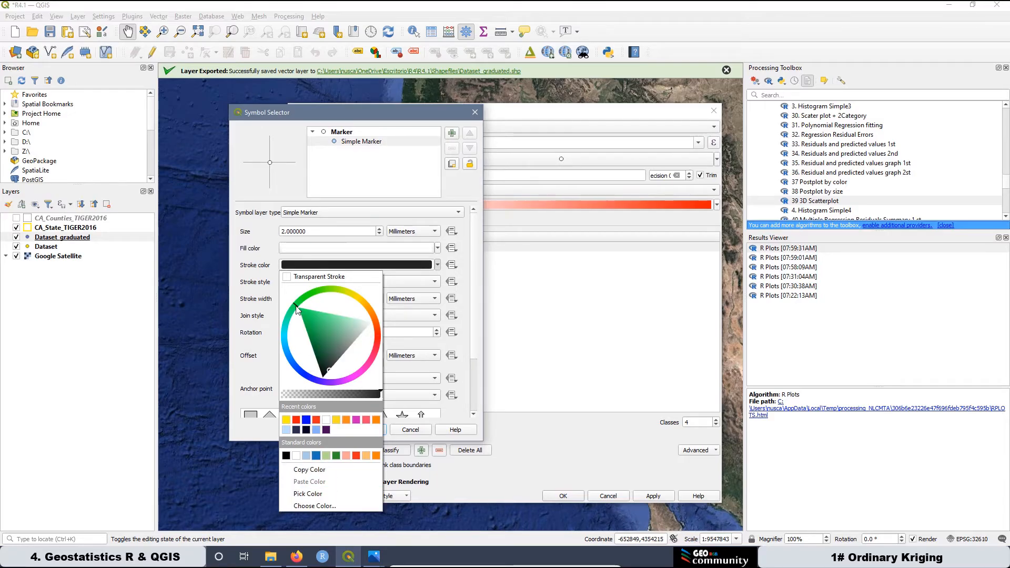
mouse_move(318, 338)
left_mouse_down()
mouse_move(304, 323)
mouse_move(316, 317)
left_mouse_up()
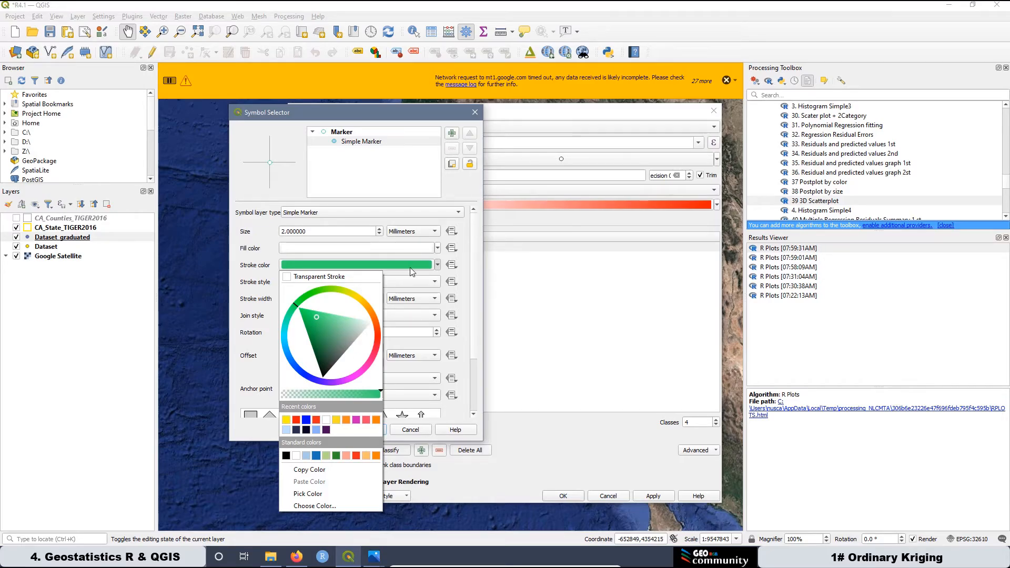
left_click(440, 264)
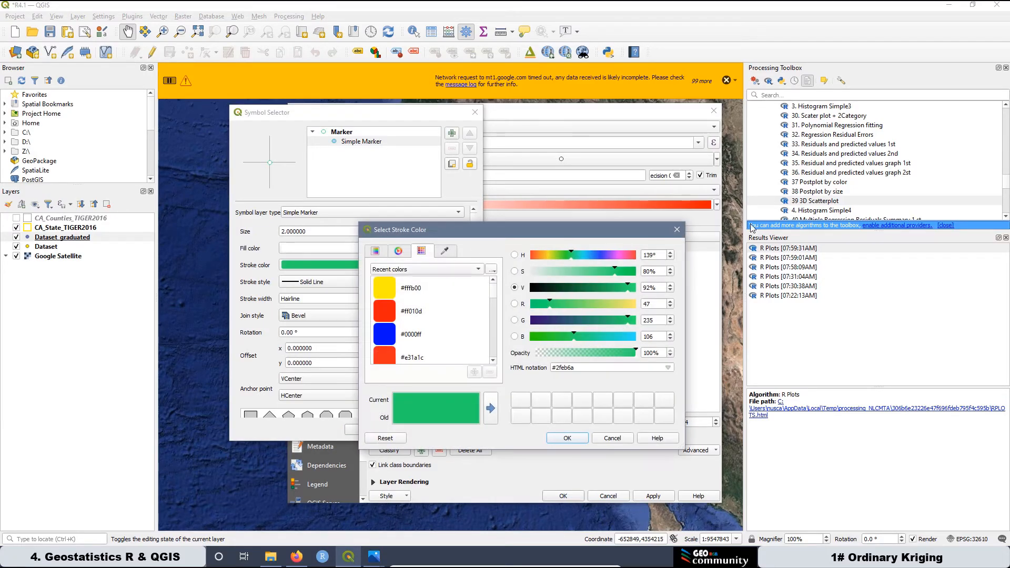
left_click(675, 235)
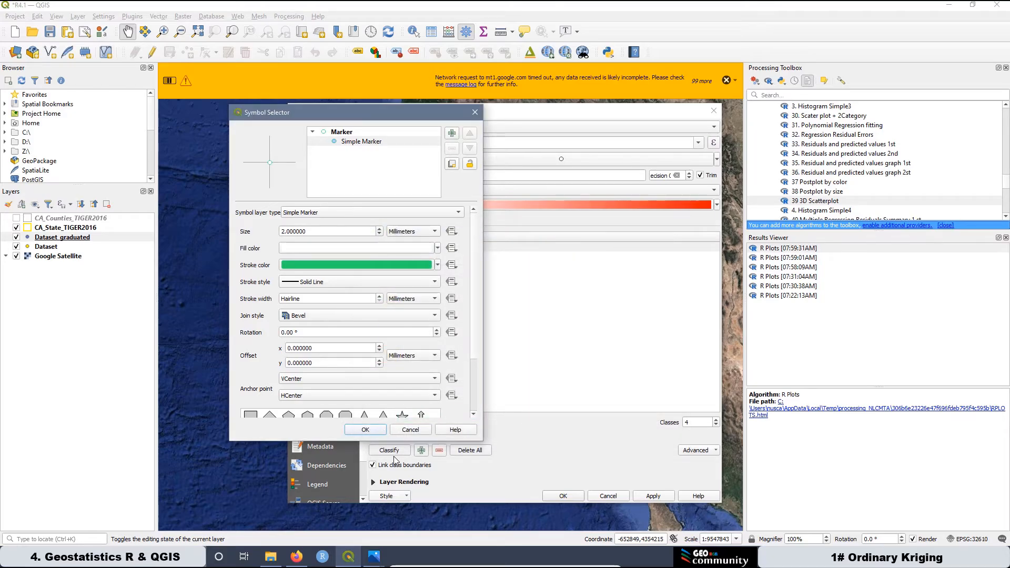
left_click(367, 431)
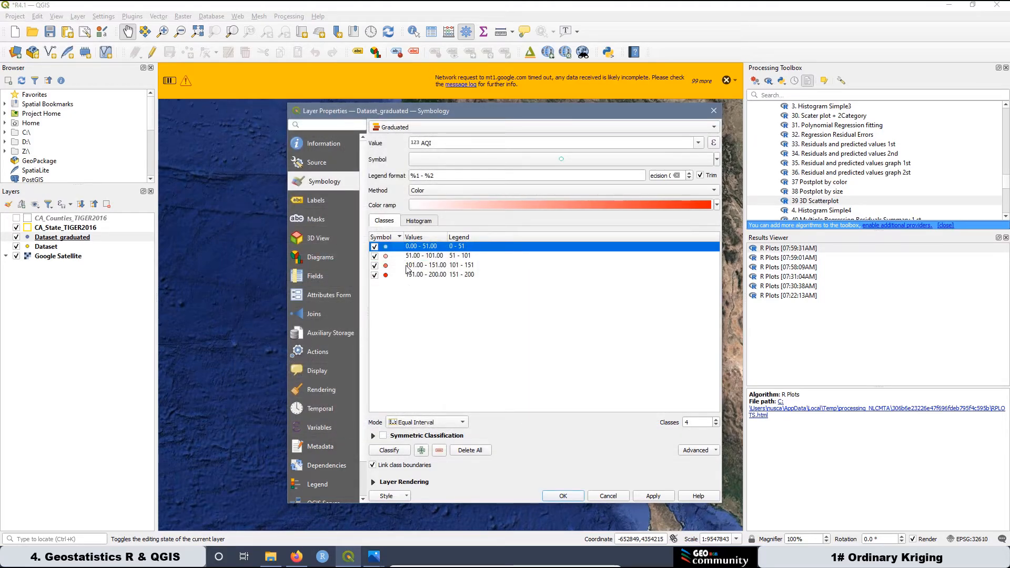
Change the fill color of the second AQI class's simple marker to the recently used yellow
double_click(387, 256)
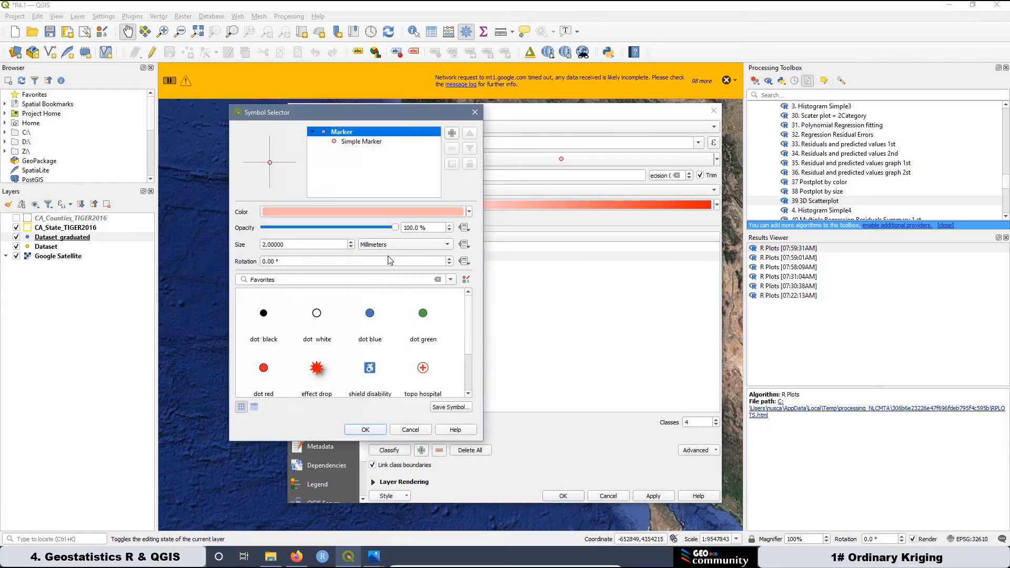
left_click(366, 145)
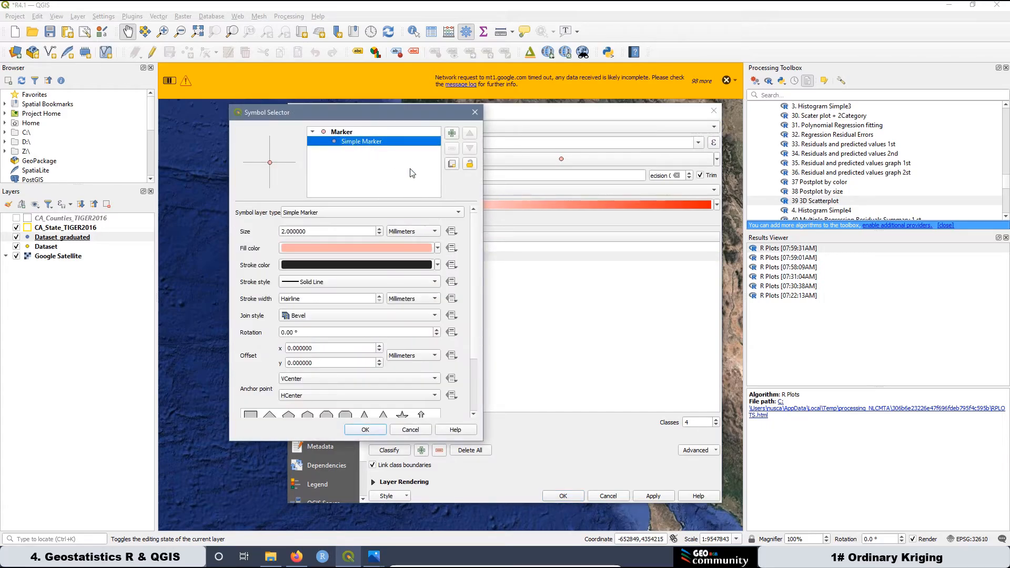
left_click(437, 247)
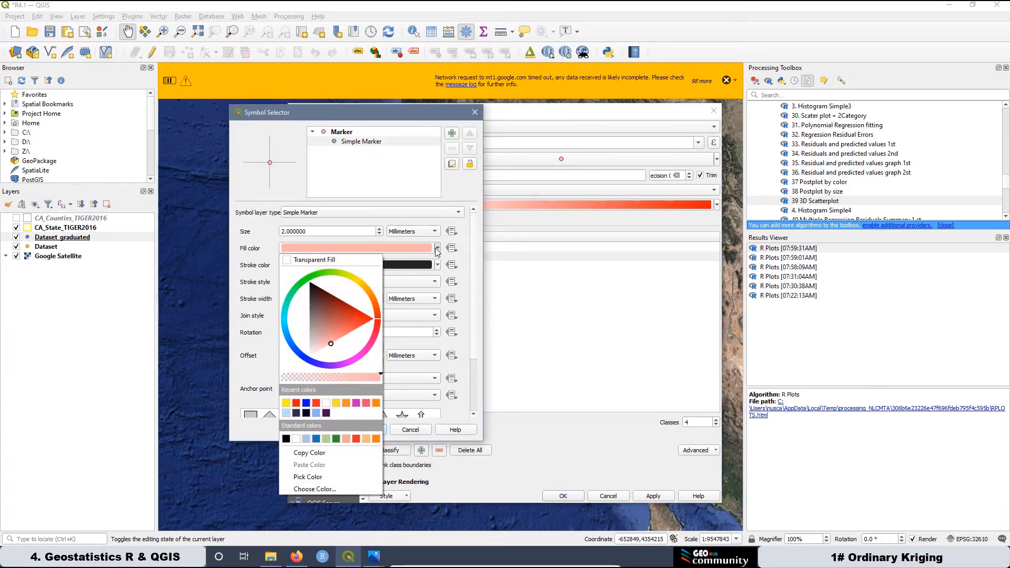
left_click(354, 281)
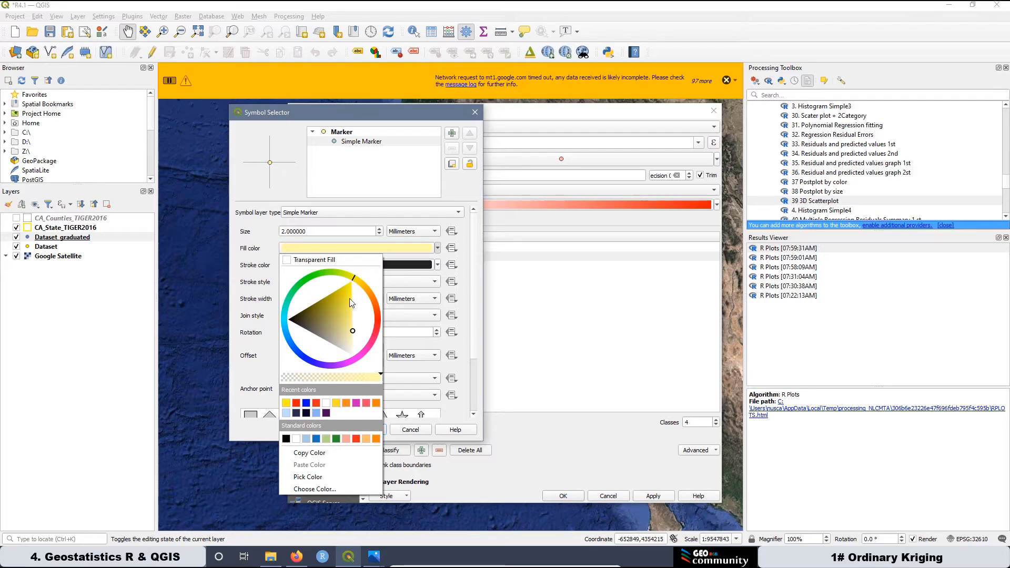
left_click(286, 404)
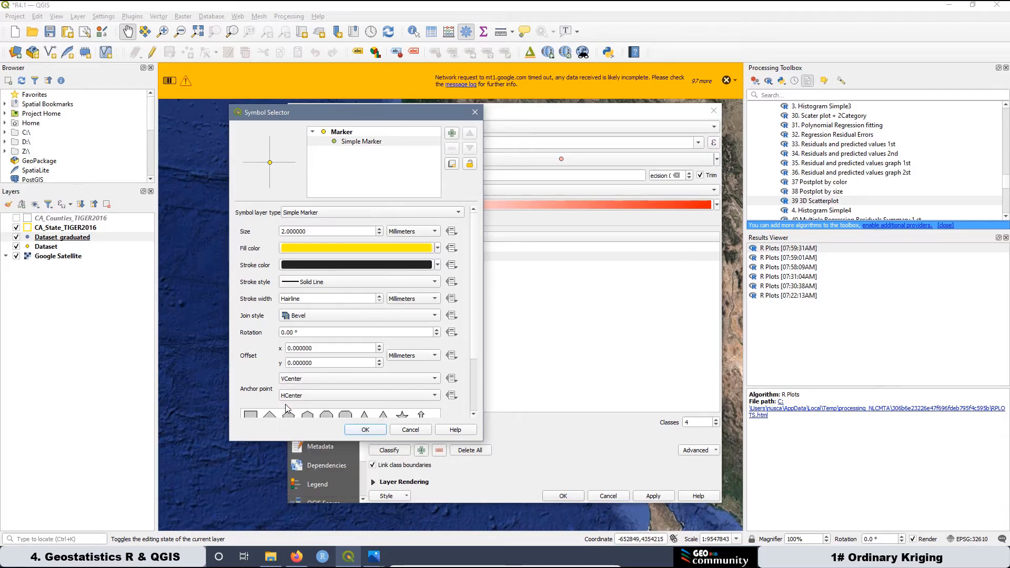
left_click(374, 432)
Change the fill color of the third AQI class's simple marker to the recently used orange
double_click(386, 273)
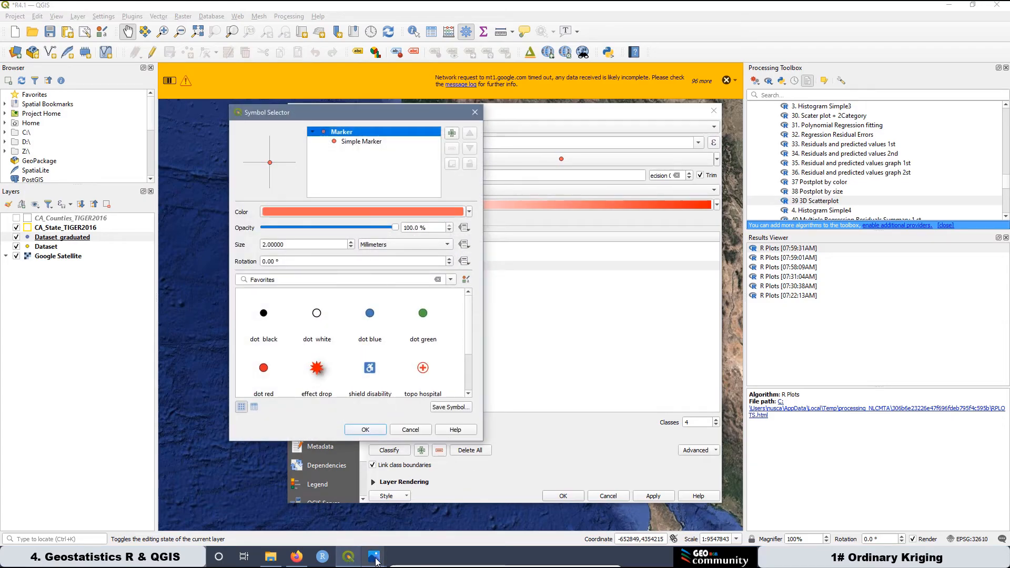
mouse_move(373, 557)
mouse_move(439, 511)
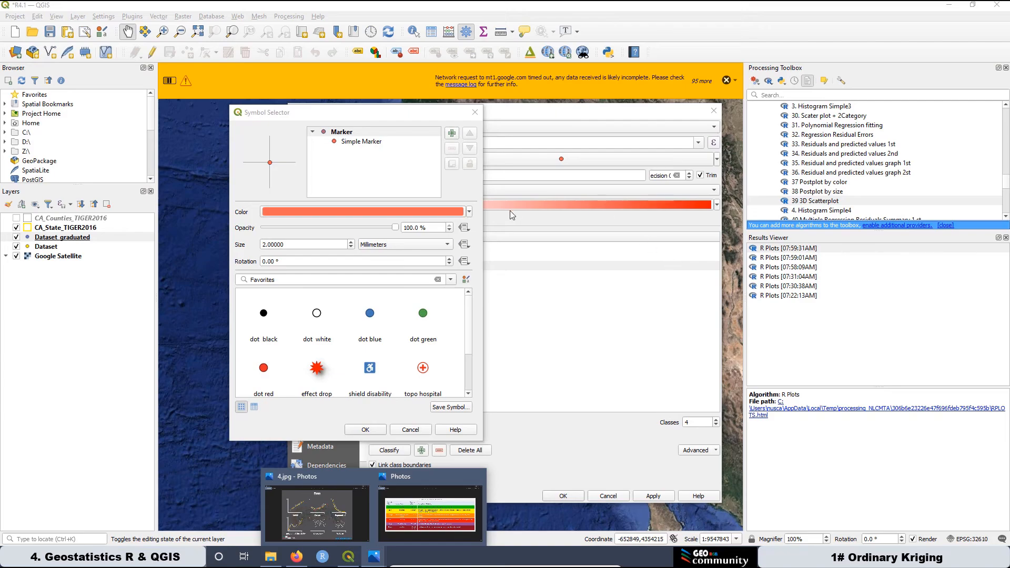
left_click(353, 142)
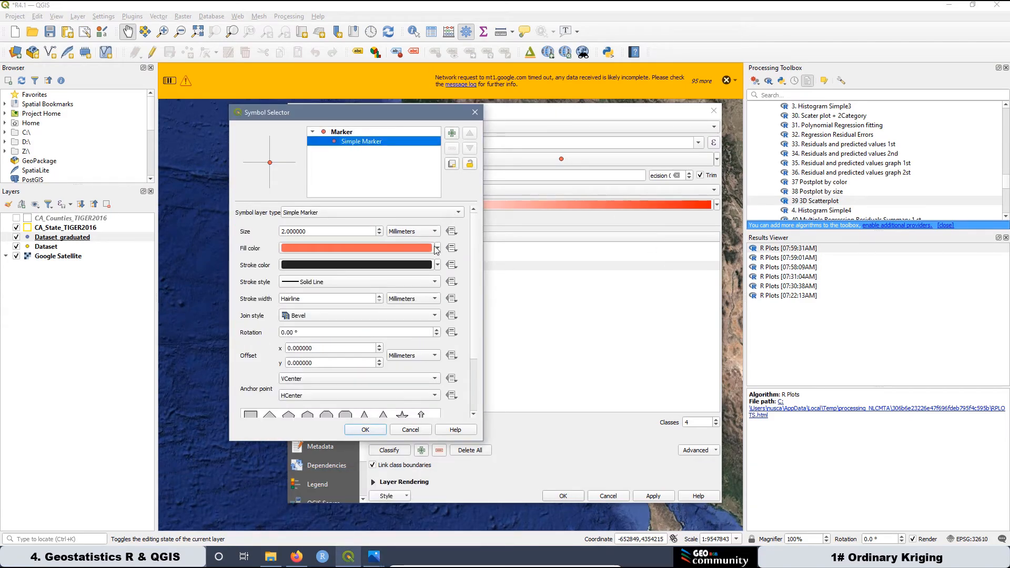
mouse_move(439, 252)
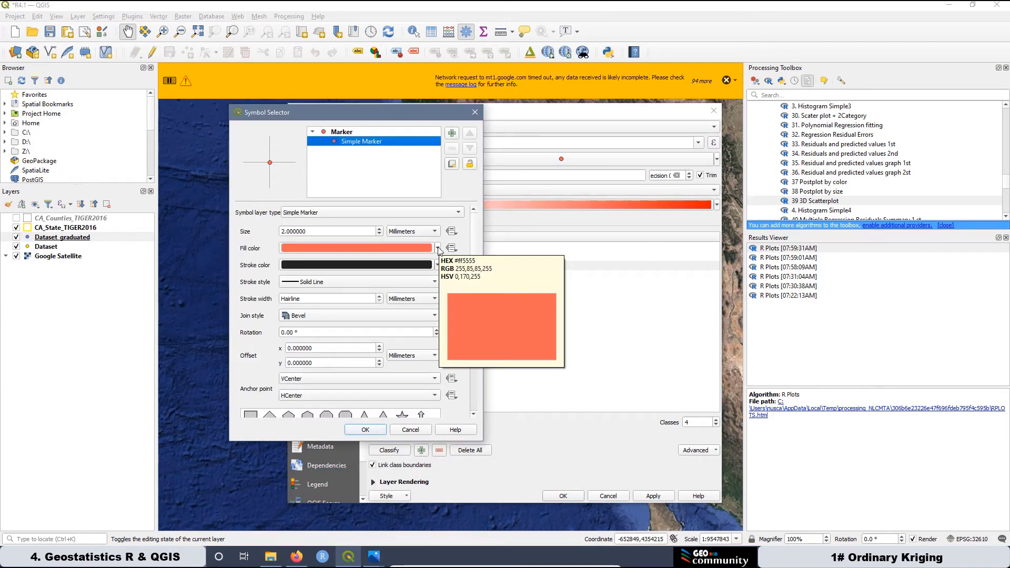
left_click(438, 249)
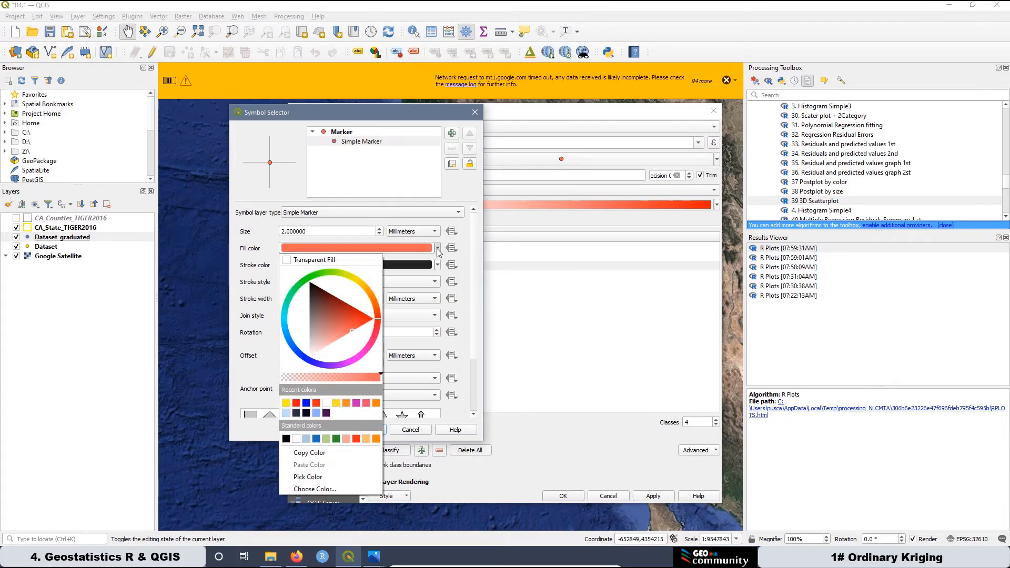
left_click(374, 302)
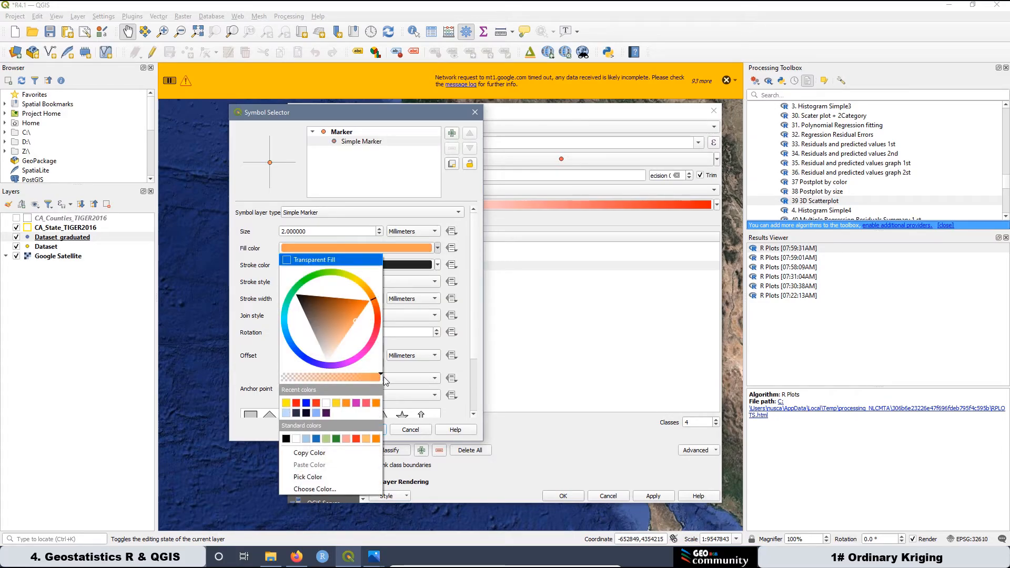
left_click(376, 403)
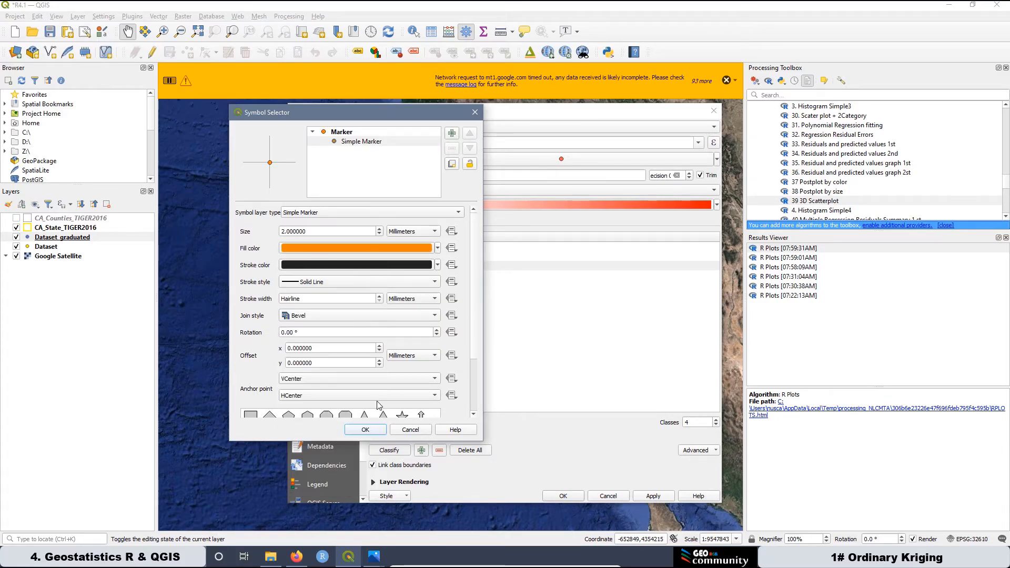
left_click(375, 431)
Apply the graduated symbology to Dataset_graduated and hide the original Dataset layer on the map
left_click(420, 278)
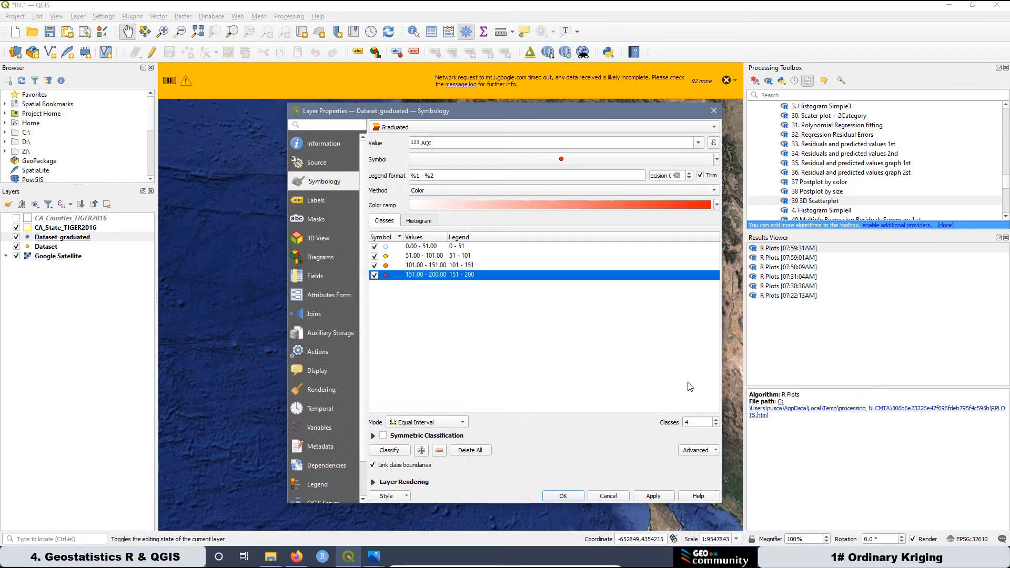
left_click(653, 497)
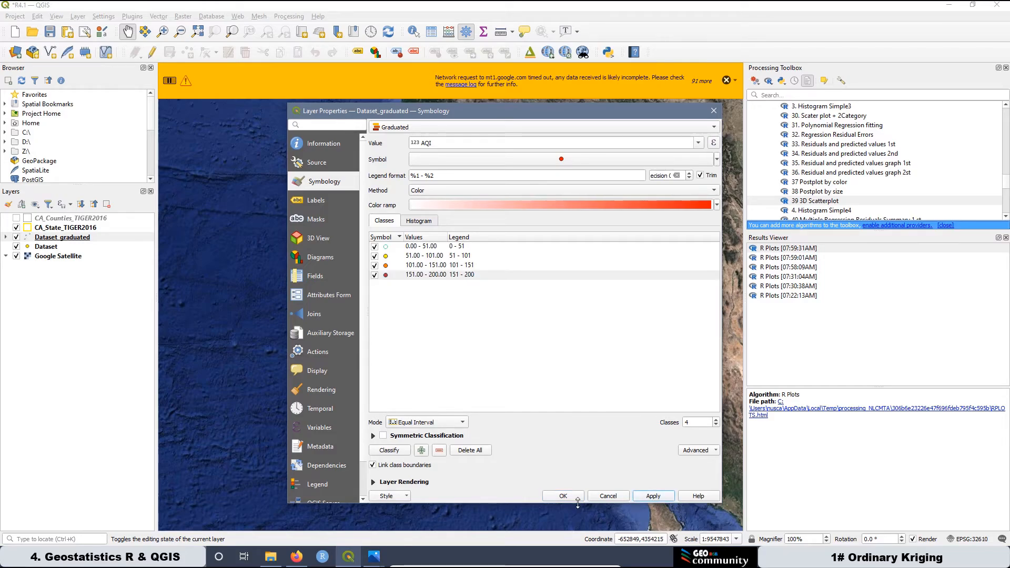
left_click(563, 496)
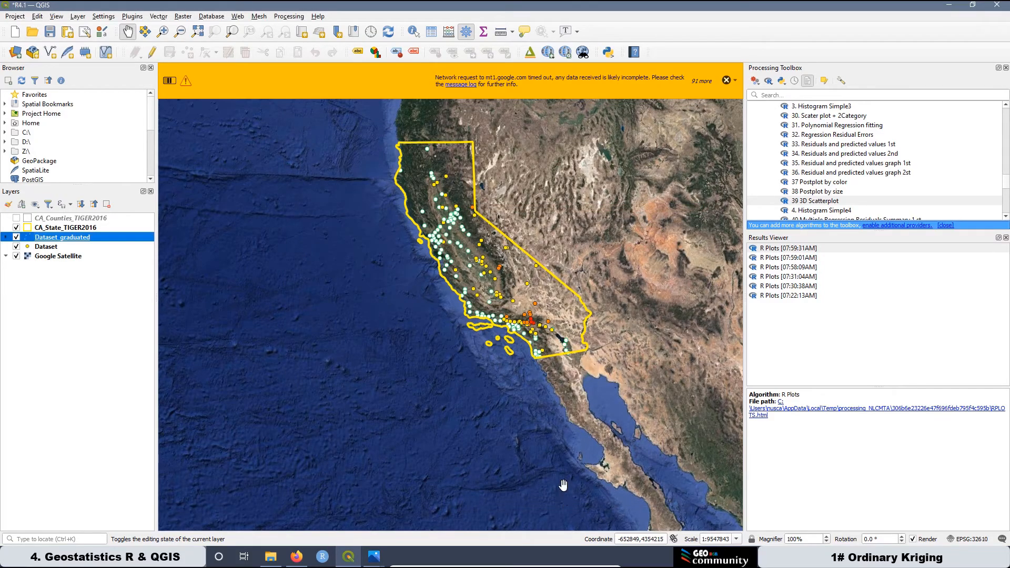
left_click(16, 246)
scroll(455, 270, "up", 1)
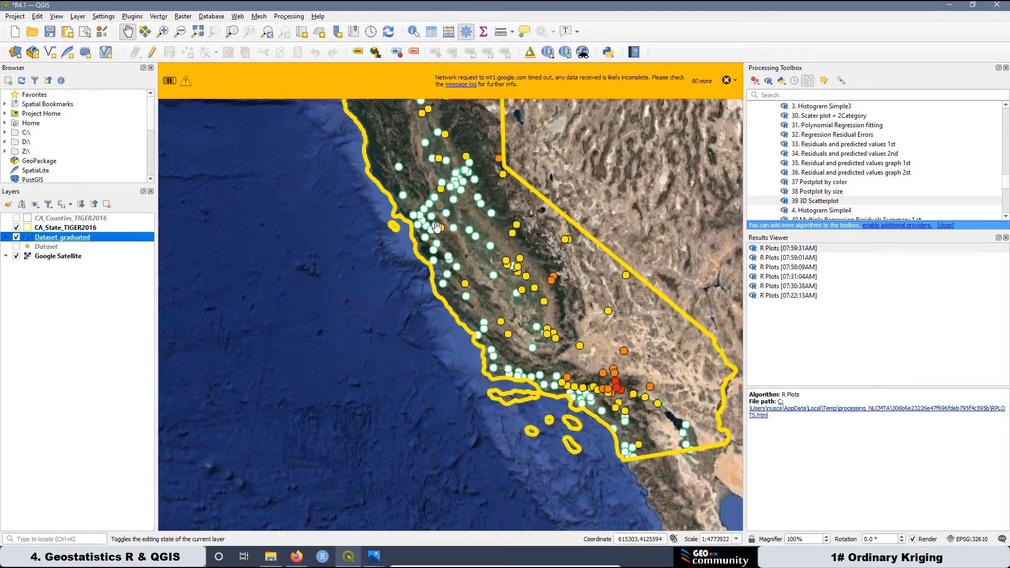
Change the stroke color of the 0 - 51 AQI class's simple marker in Dataset_graduated to black
double_click(46, 240)
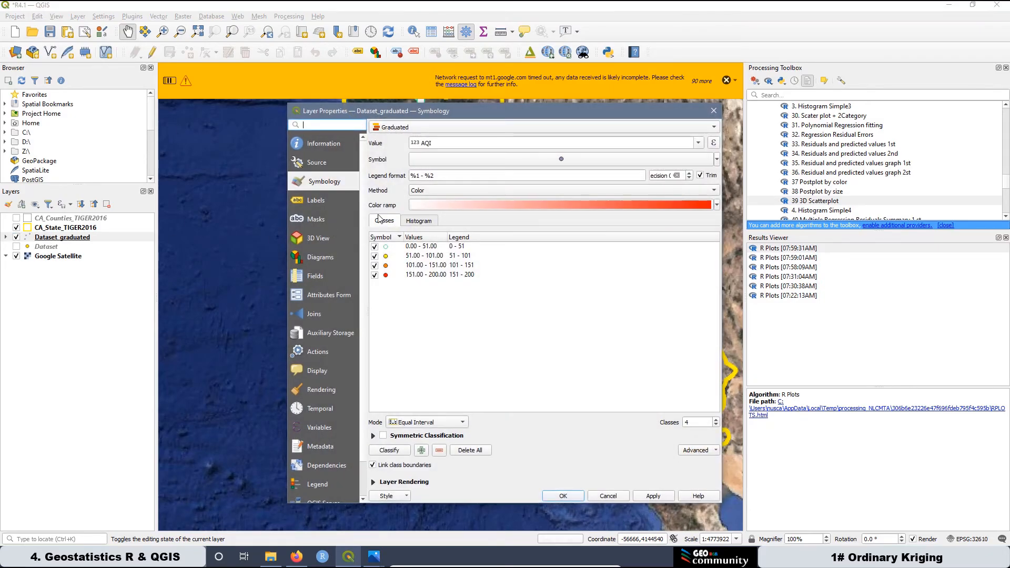
double_click(386, 246)
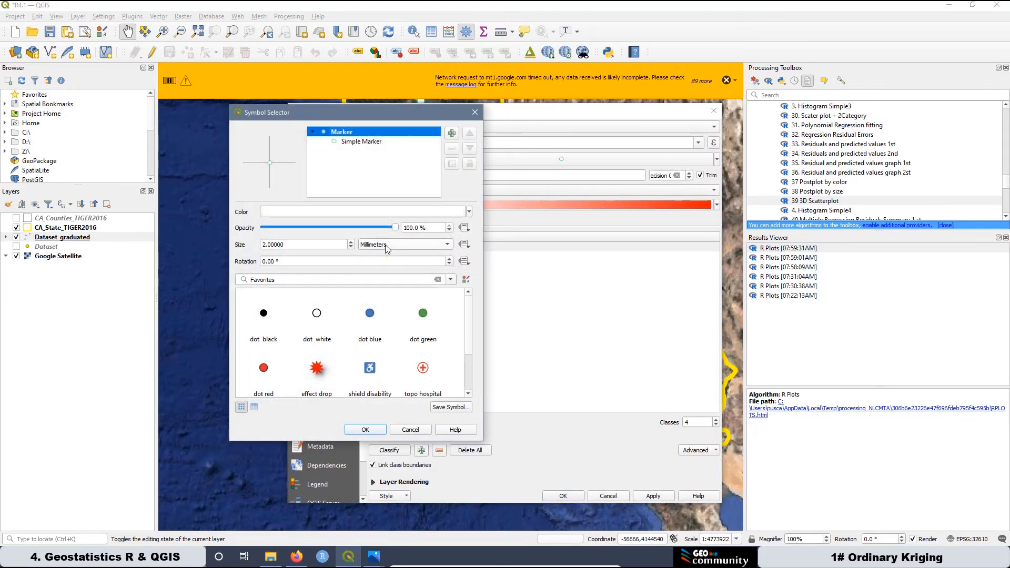
left_click(362, 141)
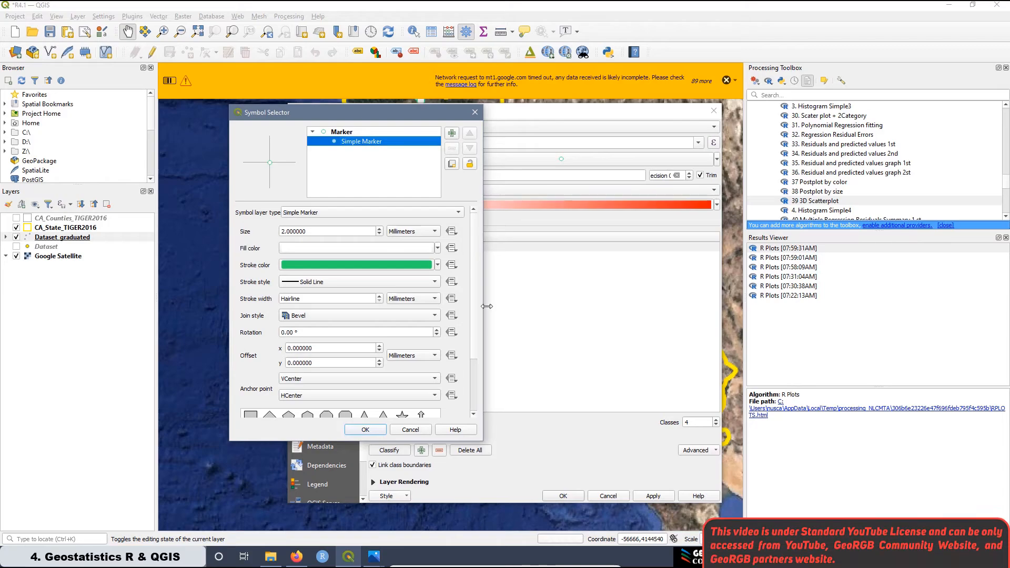
left_click(437, 265)
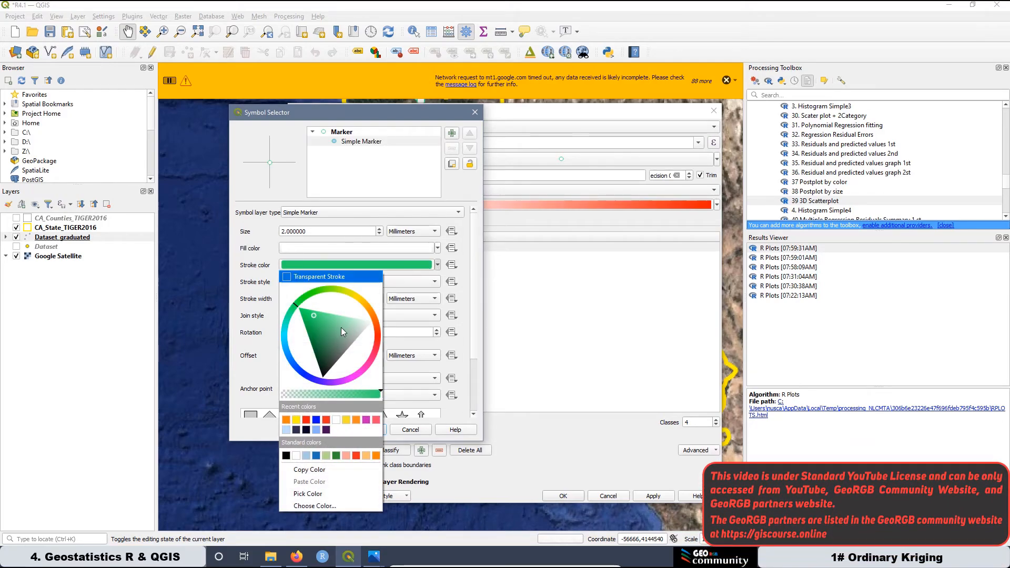
left_click(286, 456)
Set the fill color of the 0 - 51 AQI class's simple marker to a medium green
left_click(437, 248)
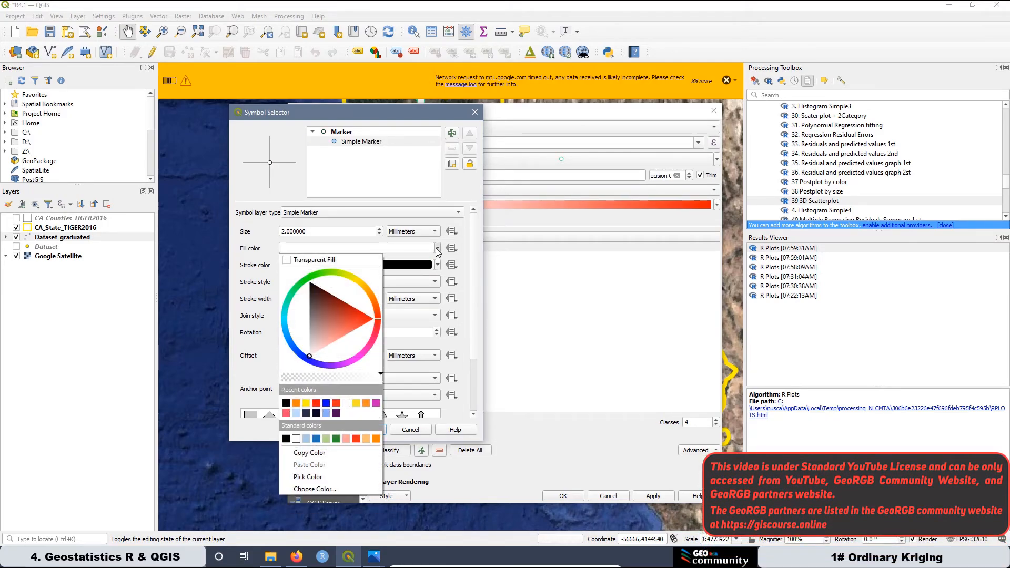
left_click(300, 287)
left_click(323, 300)
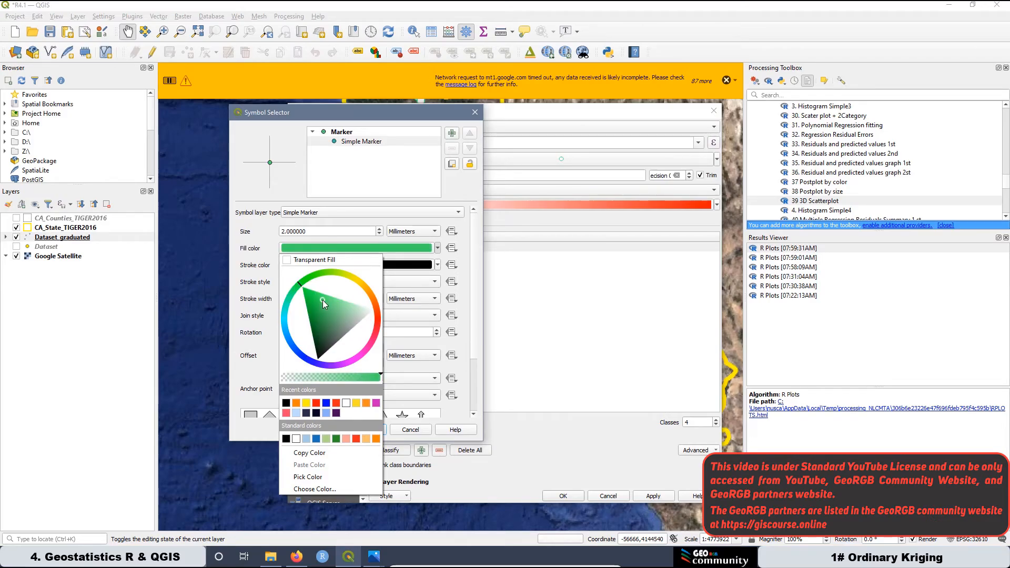
left_click(404, 255)
left_click(356, 431)
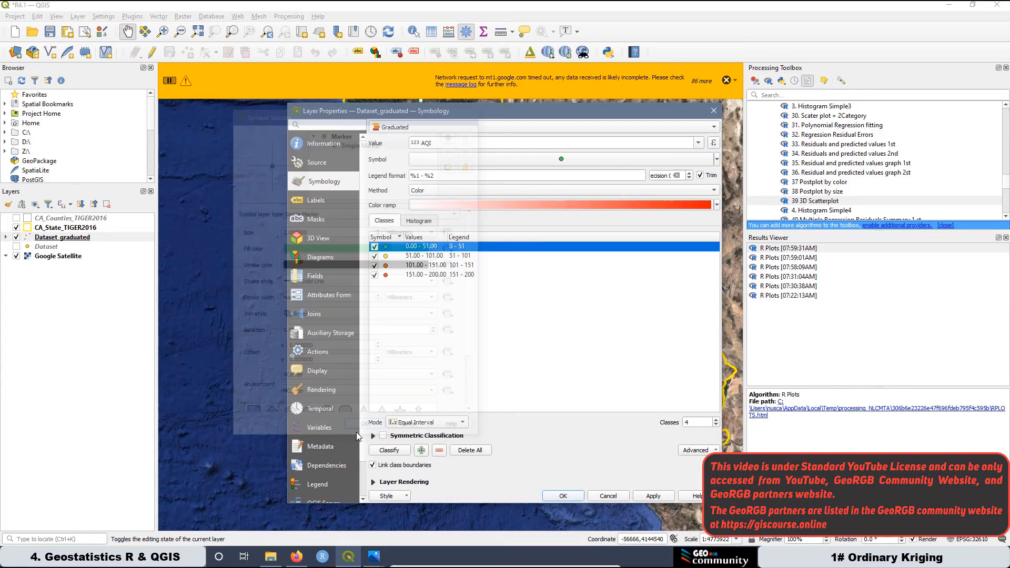
Apply the revised symbology to Dataset_graduated and dismiss the network request warning above the map
left_click(654, 497)
left_click(563, 495)
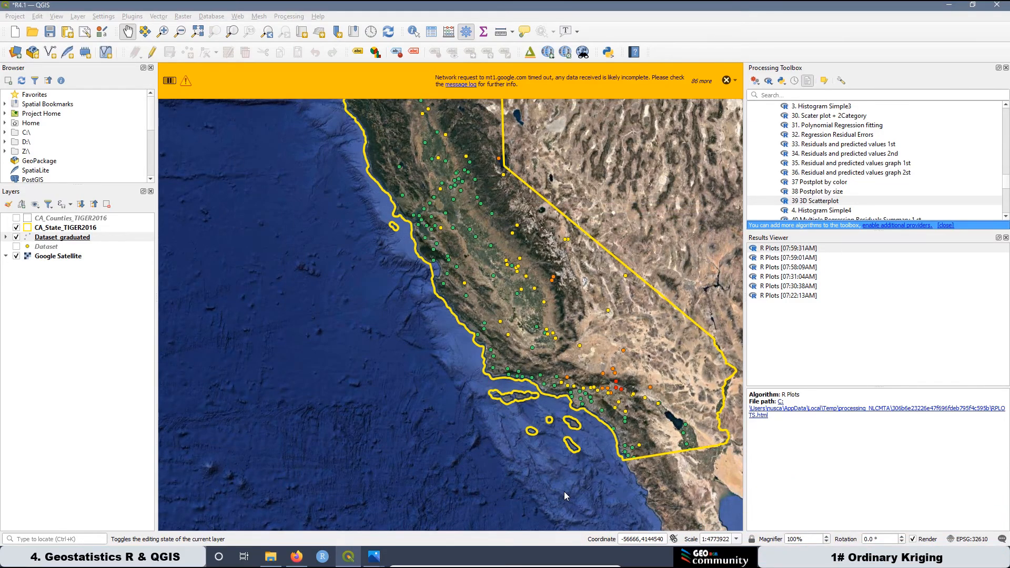
scroll(521, 321, "down", 1)
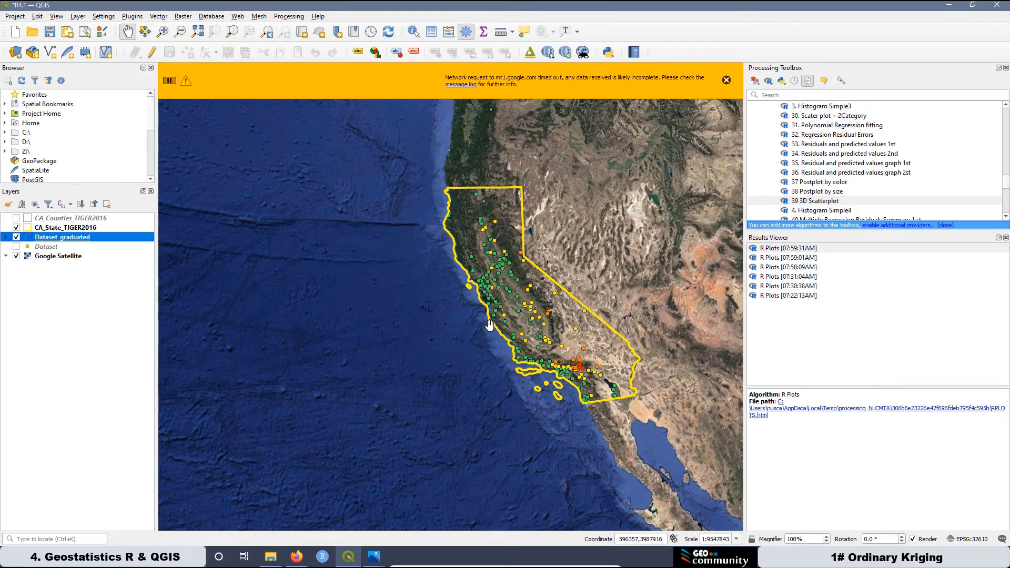
left_click(727, 80)
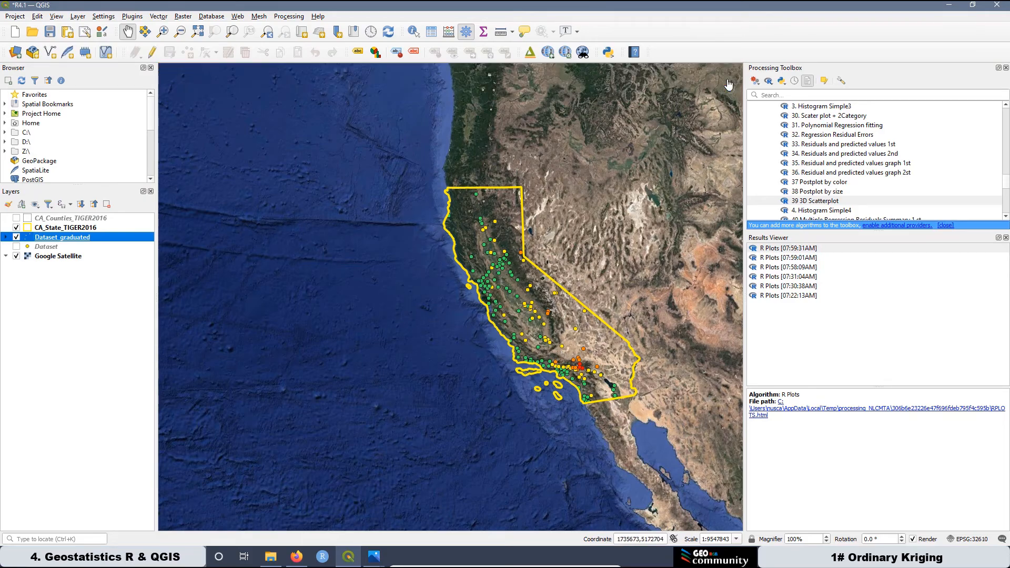